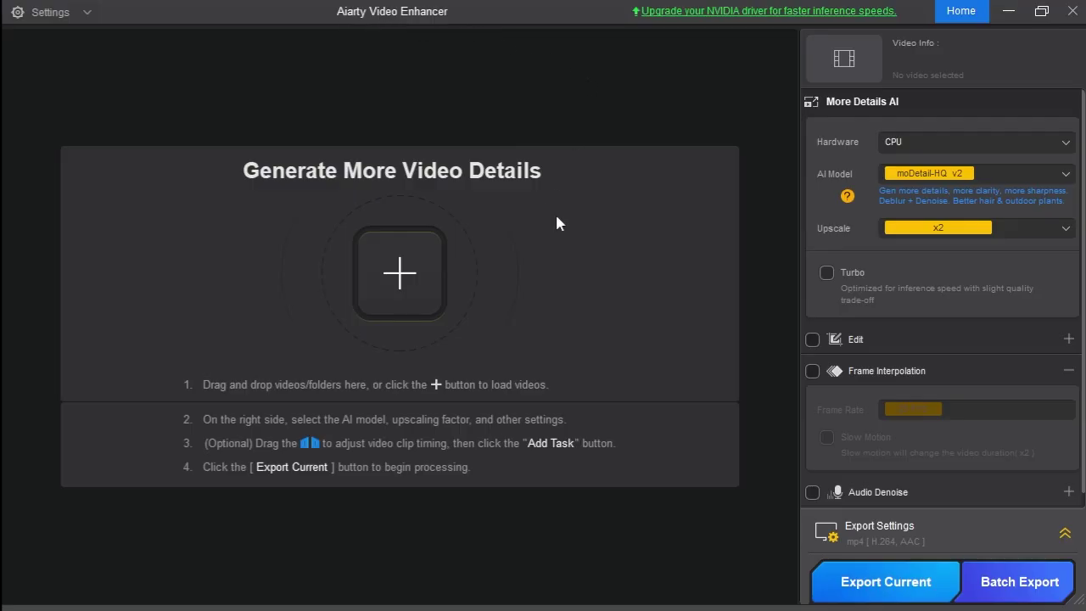
# Select low light noise.mp4 in File Explorer and drag it toward the Aiarty taskbar icon.
pyautogui.hotkey('alt', 'Tab')
pyautogui.press('Tab')
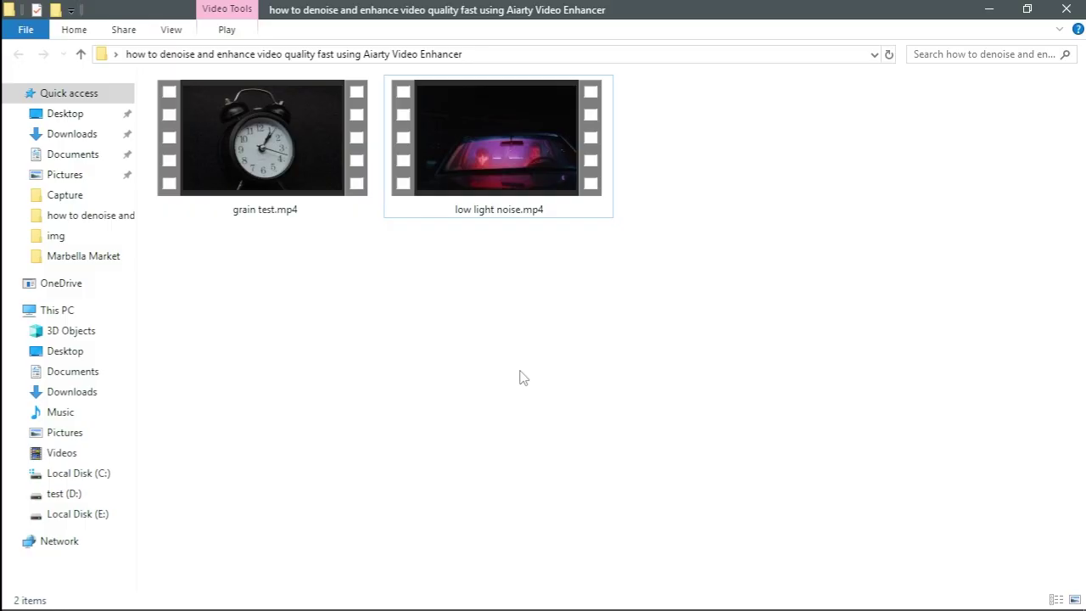
pyautogui.click(404, 214)
pyautogui.moveTo(483, 141); pyautogui.dragTo(312, 604)
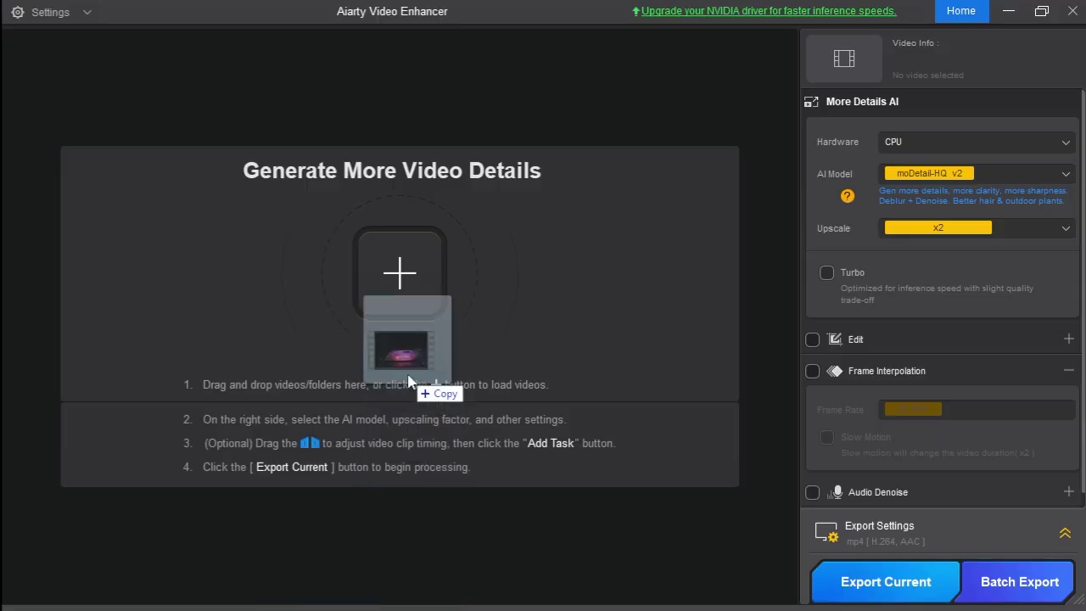
# Load low light noise.mp4, enlarge and zoom out the preview, and show the AI model list.
pyautogui.moveTo(312, 604); pyautogui.dragTo(428, 309)
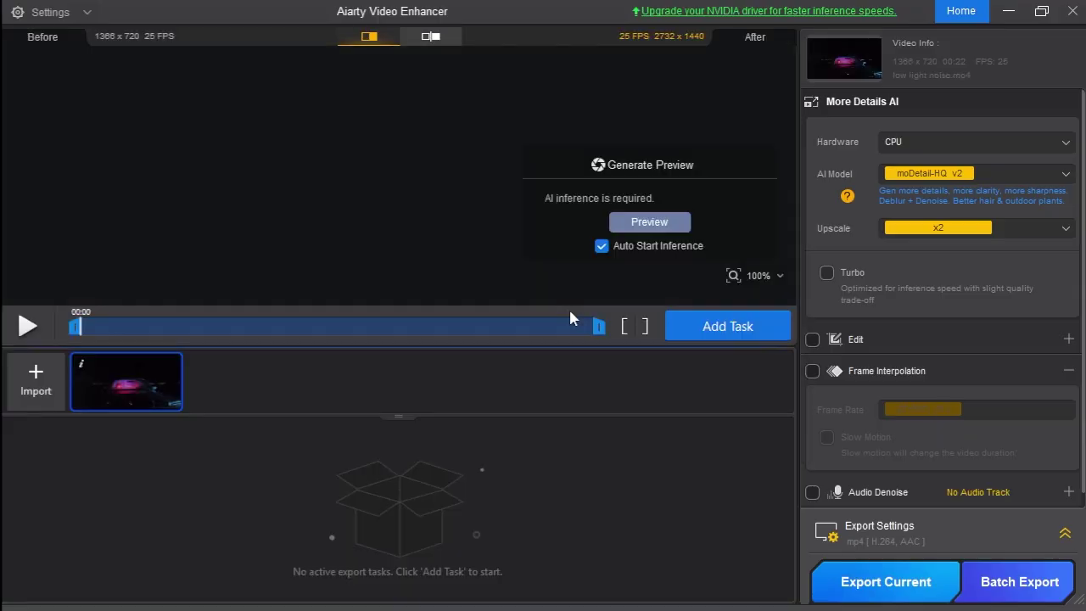
pyautogui.moveTo(404, 418); pyautogui.dragTo(404, 468)
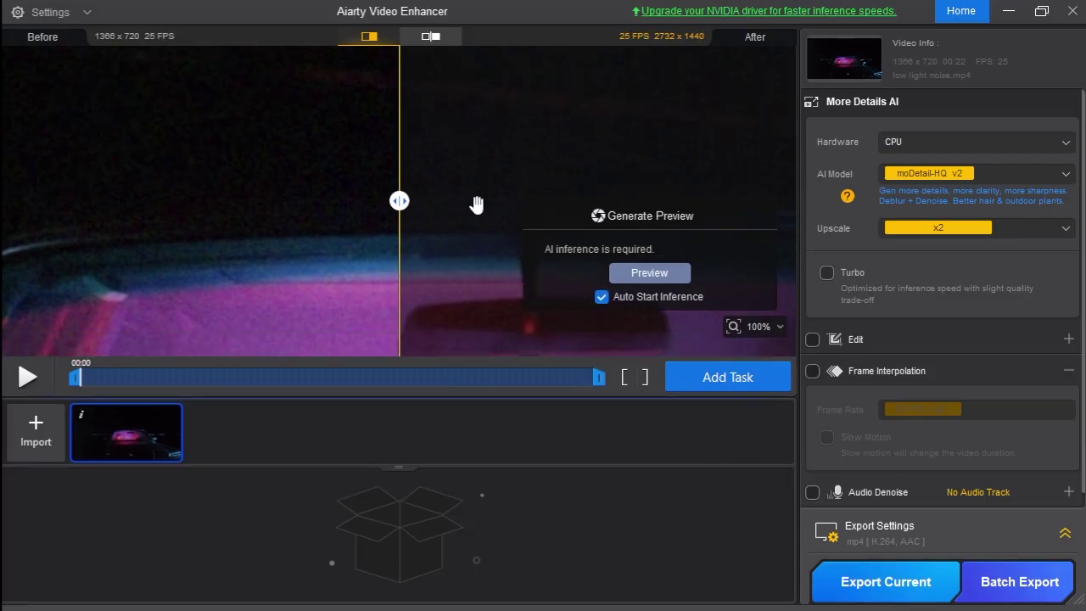
pyautogui.scroll(-1, 476, 204)
pyautogui.scroll(-1, 431, 235)
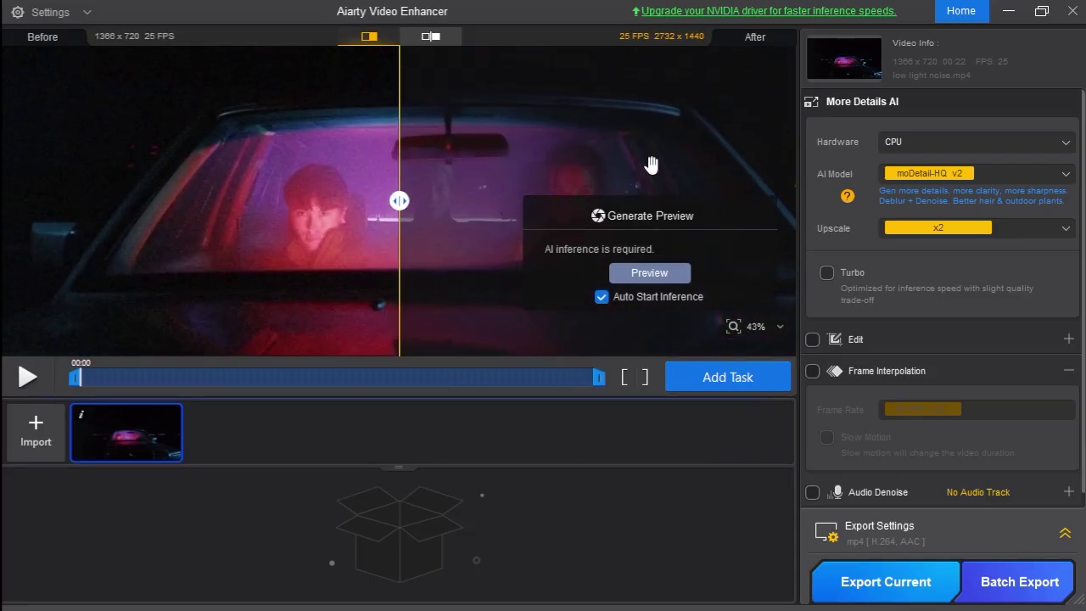
pyautogui.click(1013, 174)
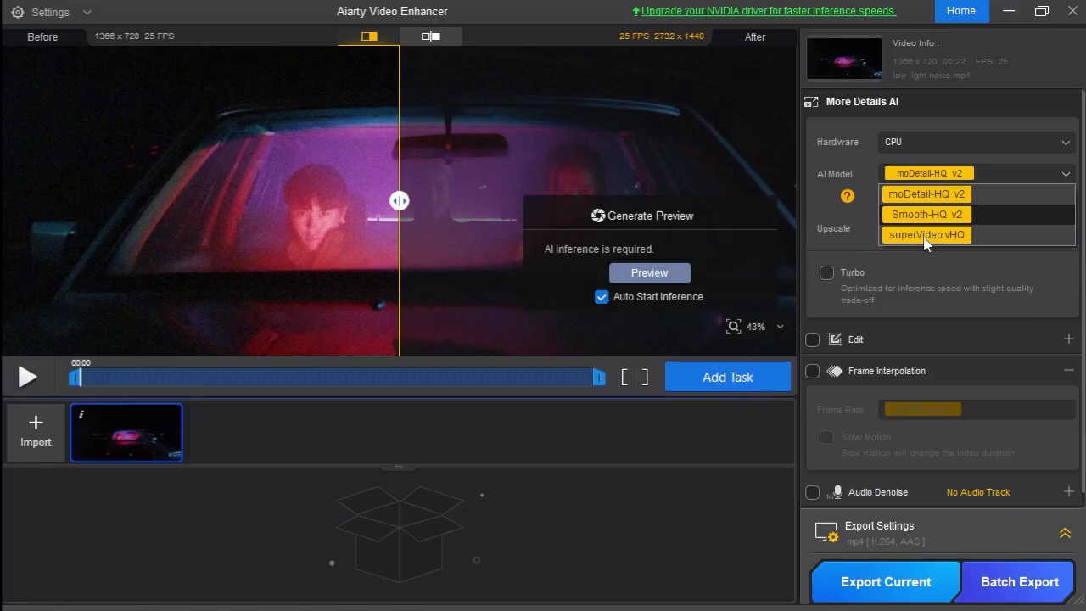
# Switch the AI model to superVideo vHQ and sweep the before/after divider across the car.
pyautogui.click(925, 236)
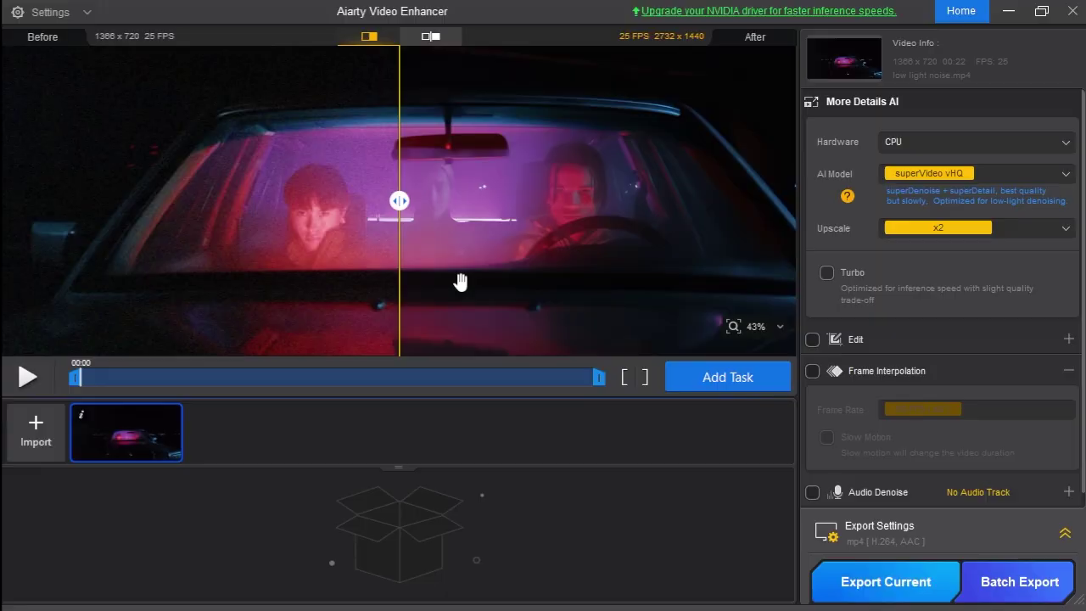
pyautogui.moveTo(399, 201)
pyautogui.mouseDown()
pyautogui.moveTo(195, 225)
pyautogui.moveTo(628, 228)
pyautogui.moveTo(430, 229)
pyautogui.moveTo(453, 223)
pyautogui.moveTo(266, 200)
pyautogui.moveTo(635, 191)
pyautogui.moveTo(787, 156)
pyautogui.moveTo(300, 198)
pyautogui.moveTo(26, 202)
pyautogui.moveTo(473, 201)
pyautogui.moveTo(676, 167)
pyautogui.moveTo(208, 202)
pyautogui.mouseUp()
pyautogui.scroll(2, 492, 252)
pyautogui.scroll(3, 484, 237)
pyautogui.scroll(1, 490, 198)
pyautogui.scroll(-1, 208, 202)
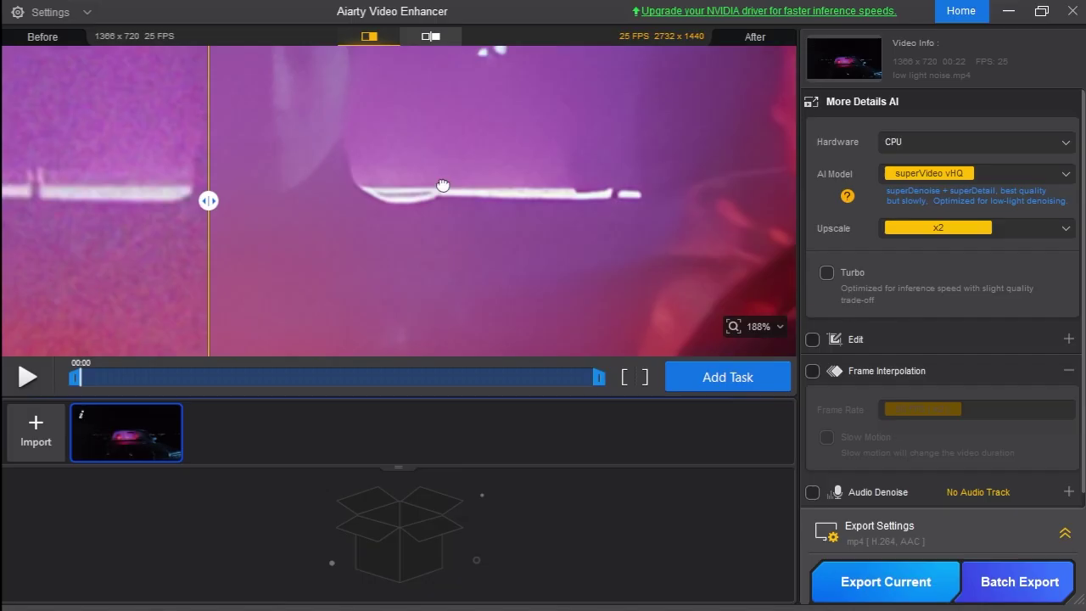
# Zoom in and compare original versus denoised on the passenger's face and red streaks.
pyautogui.moveTo(477, 194)
pyautogui.mouseDown()
pyautogui.moveTo(410, 232)
pyautogui.moveTo(319, 238)
pyautogui.moveTo(296, 258)
pyautogui.mouseUp()
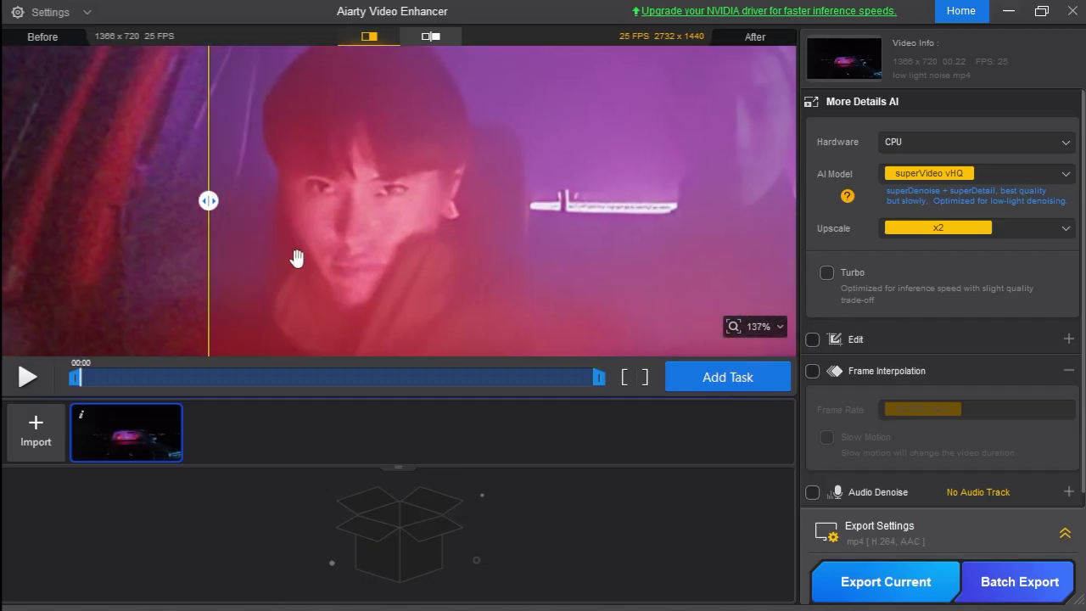
pyautogui.moveTo(207, 201); pyautogui.dragTo(347, 201)
pyautogui.moveTo(138, 205)
pyautogui.mouseDown()
pyautogui.moveTo(514, 189)
pyautogui.moveTo(524, 135)
pyautogui.mouseUp()
pyautogui.scroll(-1, 262, 229)
pyautogui.scroll(2, 446, 184)
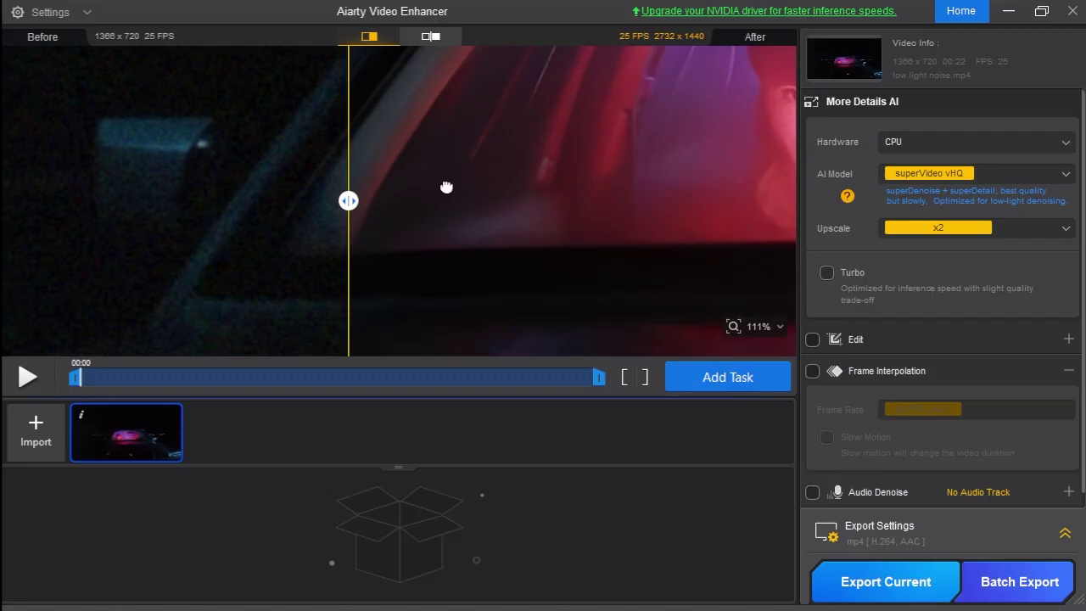
pyautogui.scroll(2, 594, 199)
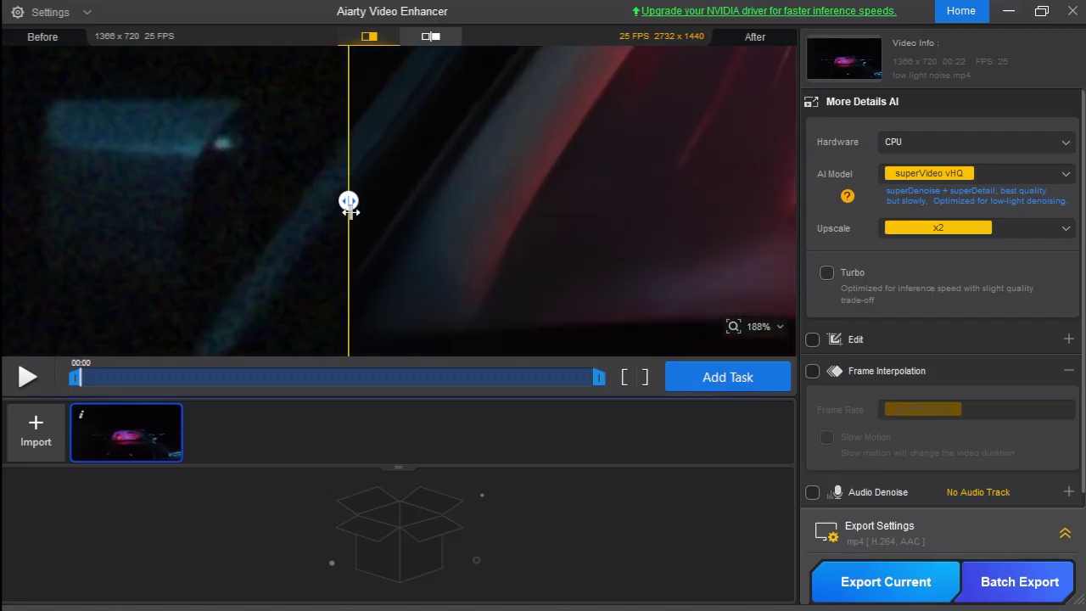
pyautogui.moveTo(540, 211)
pyautogui.mouseDown()
pyautogui.moveTo(430, 172)
pyautogui.moveTo(385, 208)
pyautogui.moveTo(219, 206)
pyautogui.moveTo(20, 249)
pyautogui.moveTo(715, 177)
pyautogui.moveTo(526, 184)
pyautogui.mouseUp()
pyautogui.moveTo(326, 187); pyautogui.dragTo(676, 180)
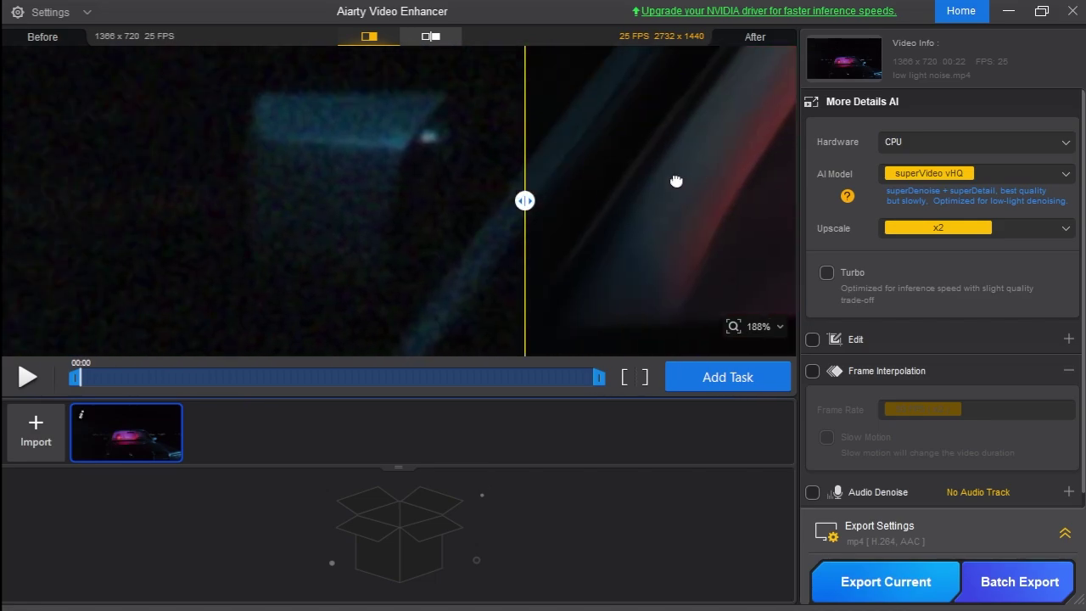
pyautogui.moveTo(525, 209)
pyautogui.mouseDown()
pyautogui.moveTo(382, 211)
pyautogui.moveTo(173, 252)
pyautogui.moveTo(657, 228)
pyautogui.moveTo(497, 184)
pyautogui.moveTo(509, 274)
pyautogui.moveTo(654, 229)
pyautogui.moveTo(569, 223)
pyautogui.moveTo(641, 206)
pyautogui.moveTo(230, 238)
pyautogui.moveTo(84, 276)
pyautogui.moveTo(670, 201)
pyautogui.moveTo(189, 237)
pyautogui.mouseUp()
# Zoom back out and center the whole car interior in the preview.
pyautogui.scroll(-3, 497, 180)
pyautogui.scroll(-3, 551, 224)
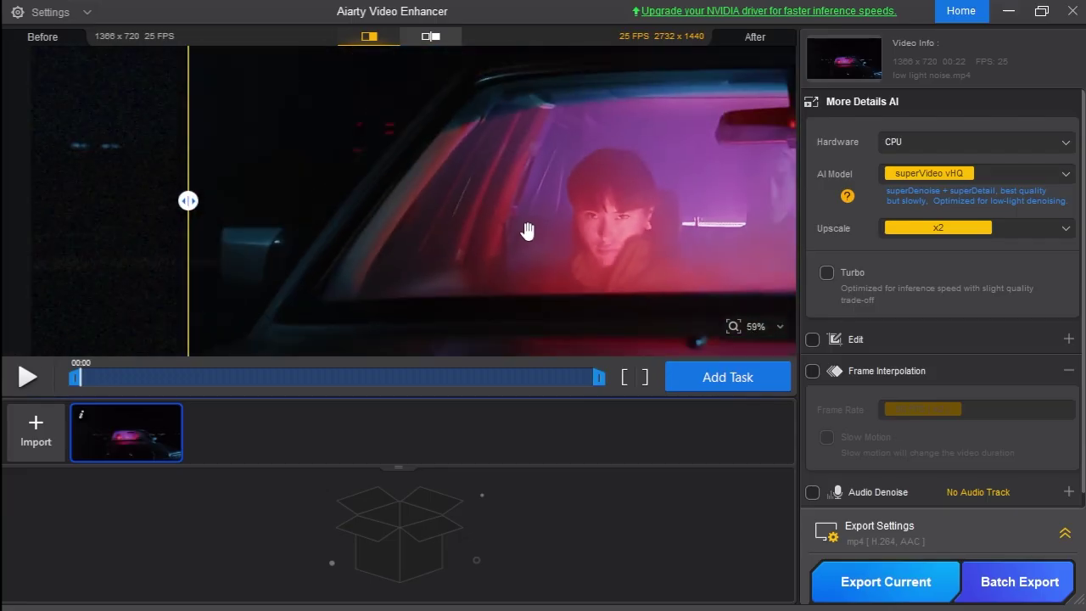
pyautogui.moveTo(630, 236); pyautogui.dragTo(420, 226)
pyautogui.scroll(-1, 560, 242)
pyautogui.moveTo(559, 242)
pyautogui.mouseDown()
pyautogui.moveTo(468, 226)
pyautogui.moveTo(499, 237)
pyautogui.mouseUp()
pyautogui.scroll(-1, 509, 246)
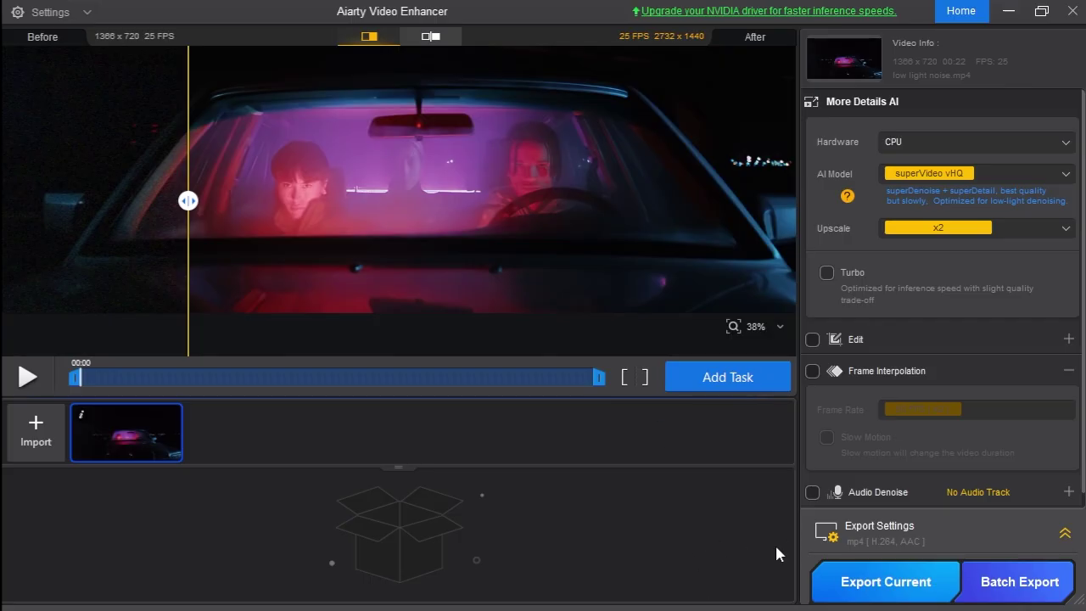
# Expand Export Settings and keep mp4 format with the H.264 video codec.
pyautogui.click(915, 541)
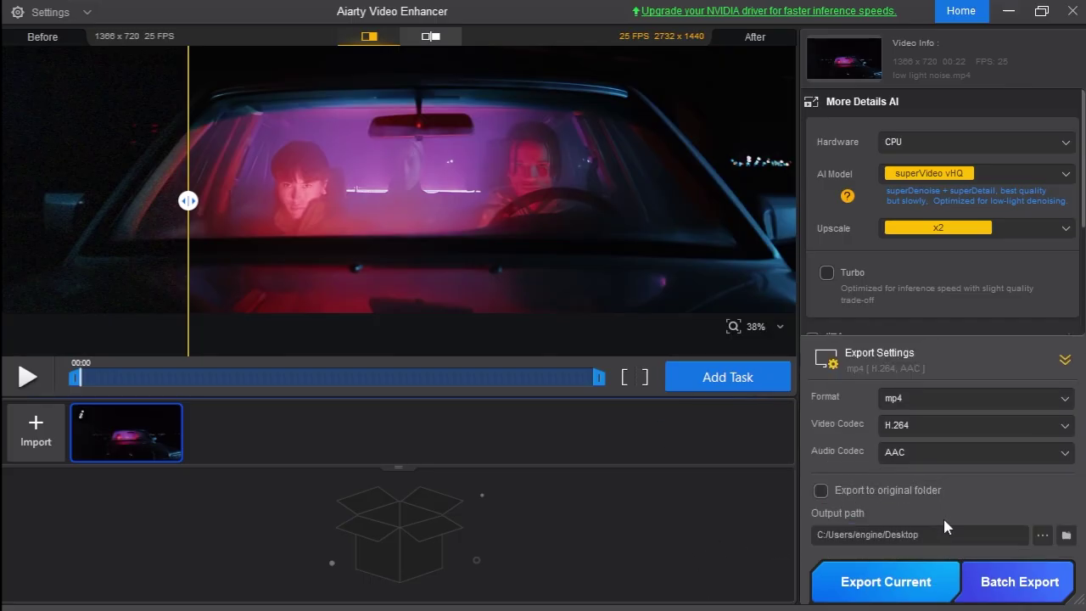
pyautogui.click(955, 397)
pyautogui.click(897, 420)
pyautogui.click(925, 423)
pyautogui.click(905, 445)
# Move the before/after divider right and scrub the timeline back to 00:05.
pyautogui.moveTo(187, 200); pyautogui.dragTo(396, 200)
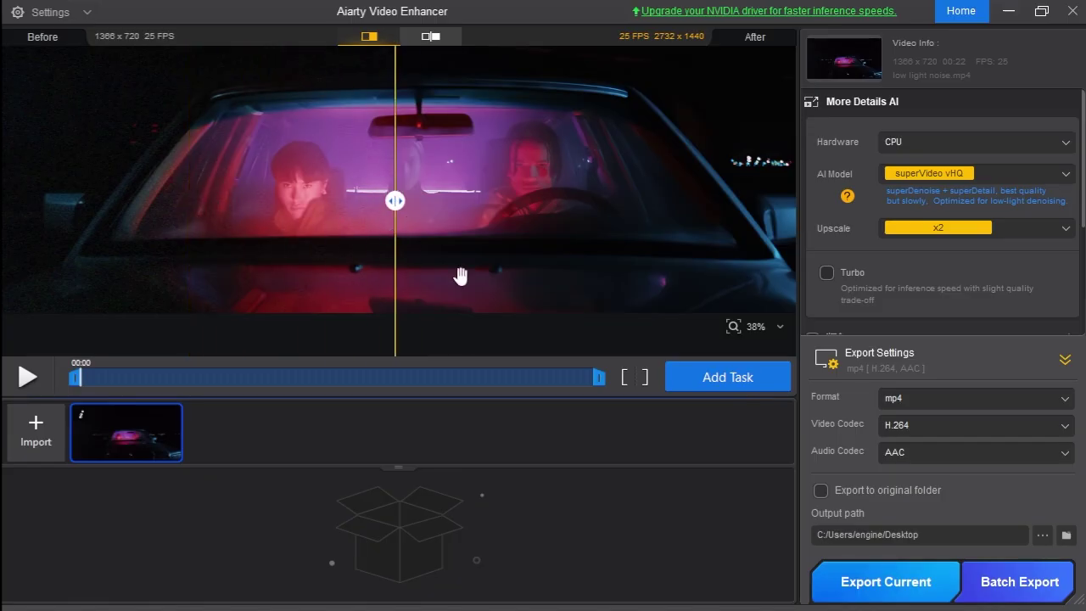
pyautogui.click(598, 379)
pyautogui.moveTo(599, 380); pyautogui.dragTo(270, 379)
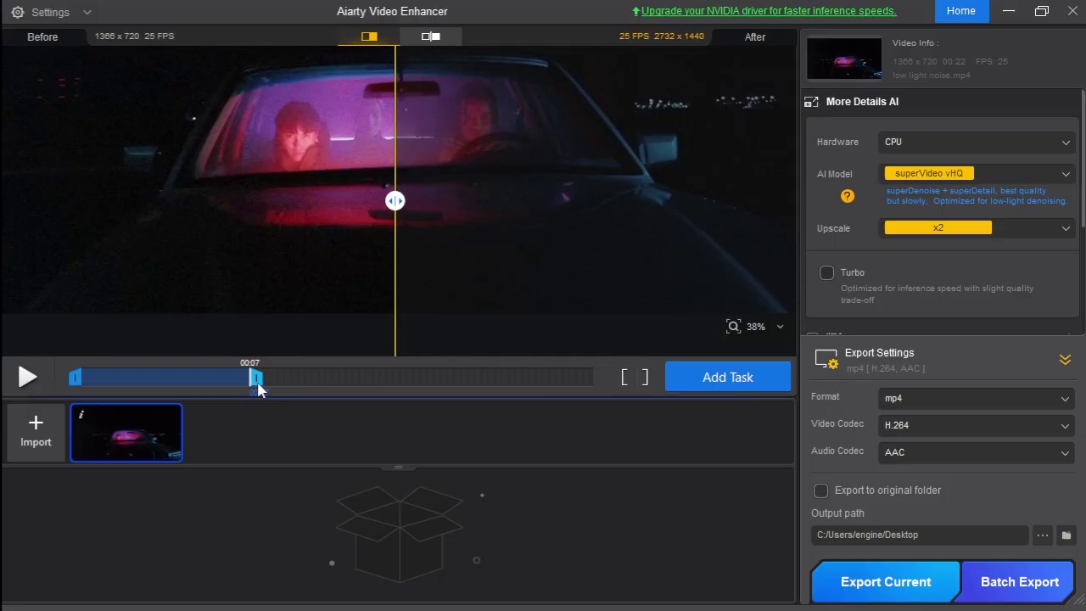
pyautogui.moveTo(270, 379); pyautogui.dragTo(272, 379)
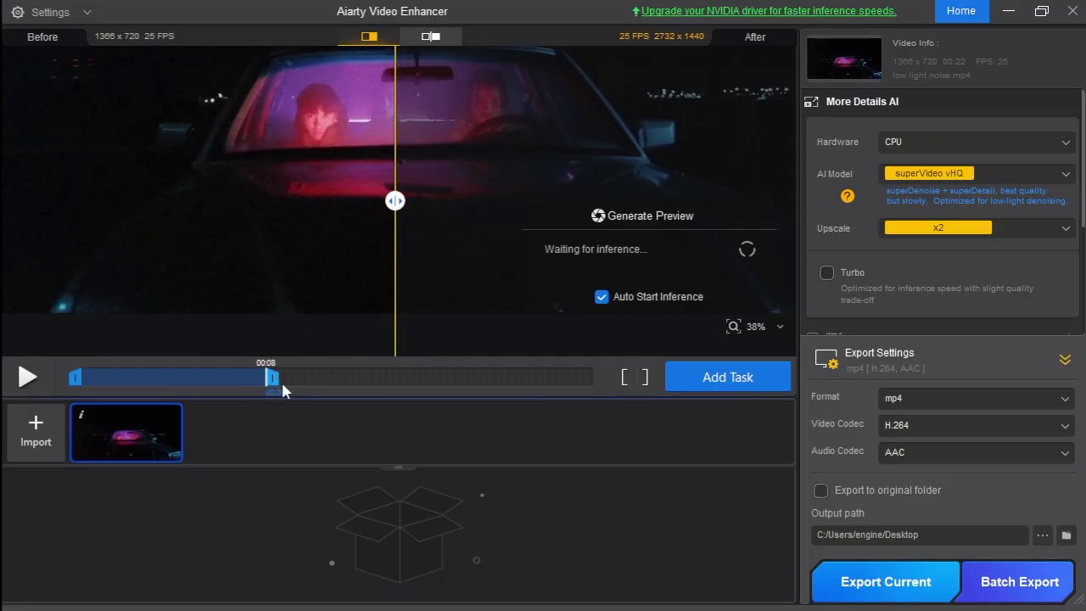
pyautogui.moveTo(272, 379); pyautogui.dragTo(214, 384)
# Zoom in on the passengers' faces and set the before/after divider between them.
pyautogui.scroll(1, 351, 201)
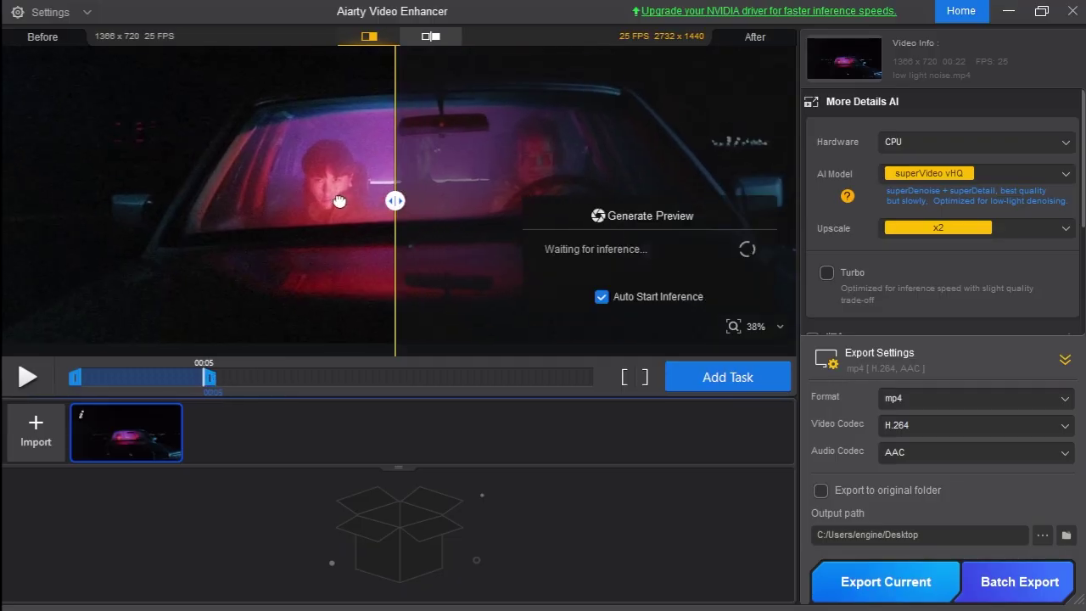
pyautogui.scroll(1, 314, 181)
pyautogui.moveTo(319, 232); pyautogui.dragTo(274, 204)
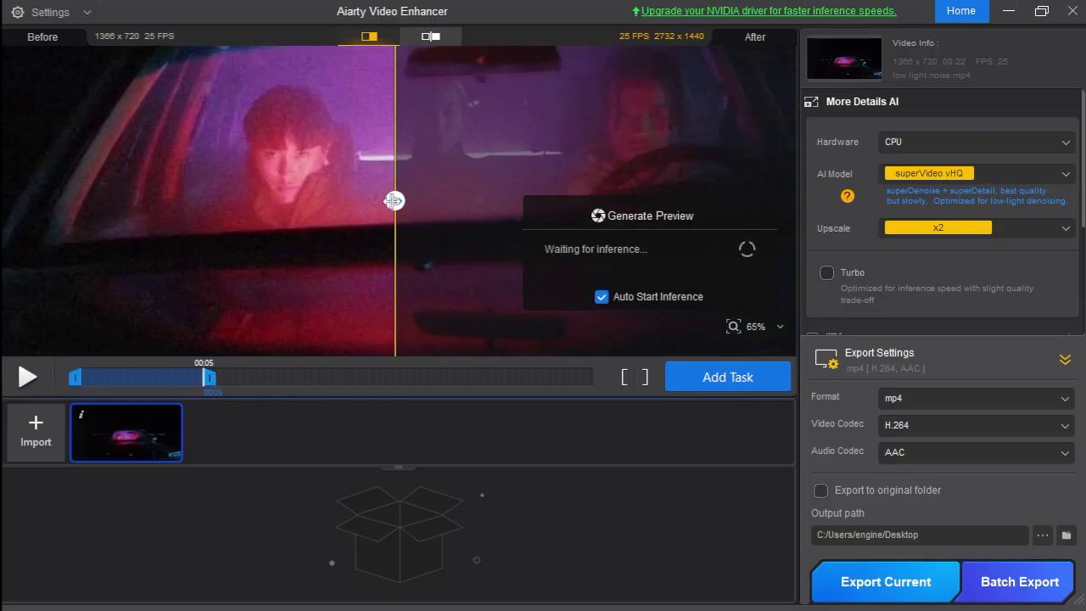
pyautogui.moveTo(396, 202)
pyautogui.mouseDown()
pyautogui.moveTo(375, 201)
pyautogui.moveTo(409, 201)
pyautogui.moveTo(375, 204)
pyautogui.mouseUp()
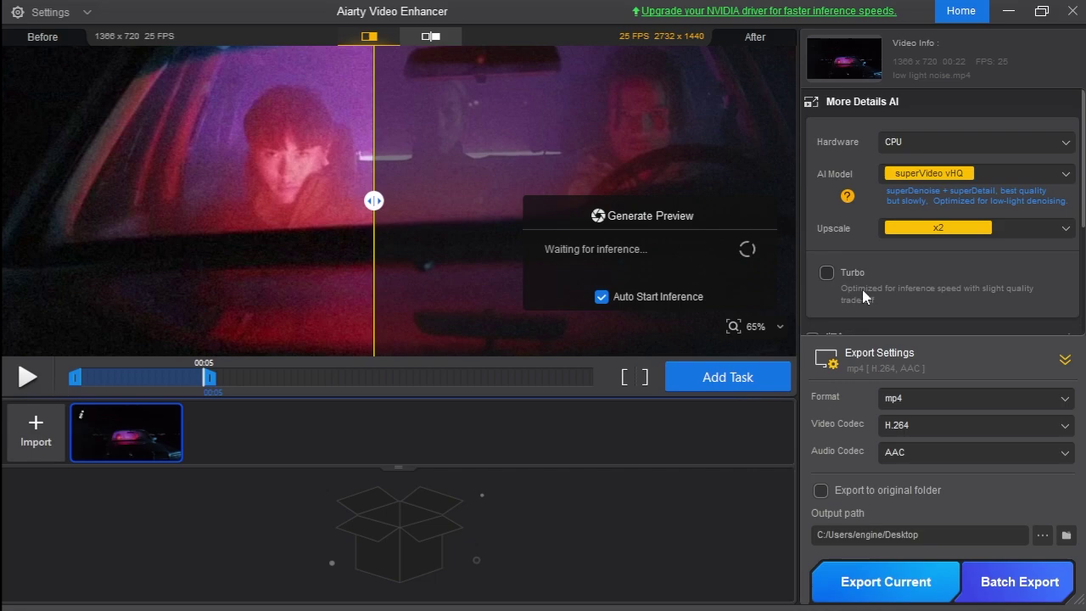
# Collapse export settings, turn on Turbo, and compare original and superVideo vHQ halves.
pyautogui.scroll(-1, 1077, 250)
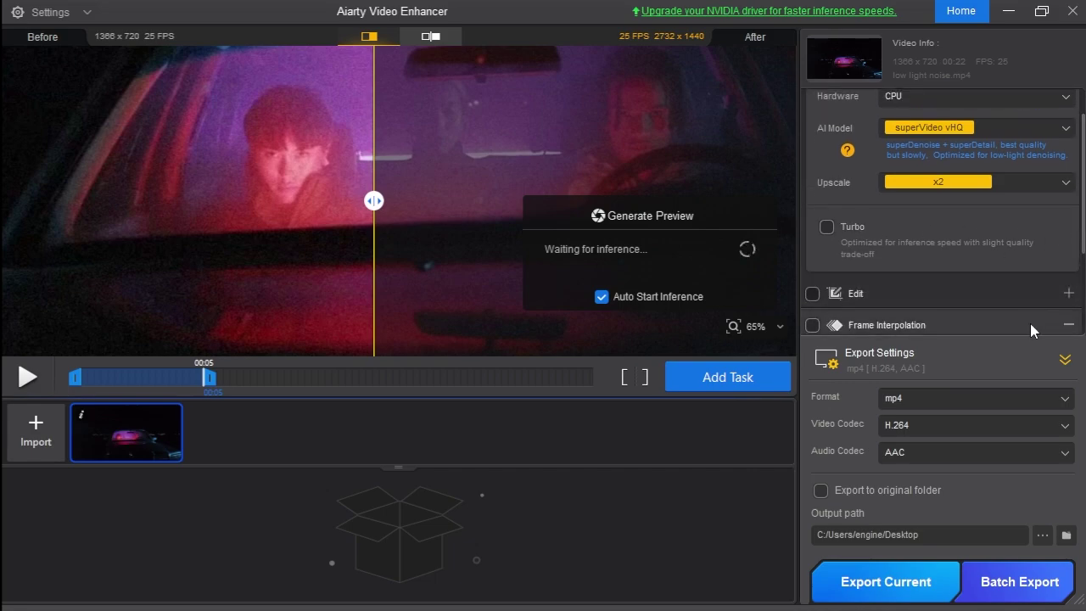
pyautogui.click(1065, 359)
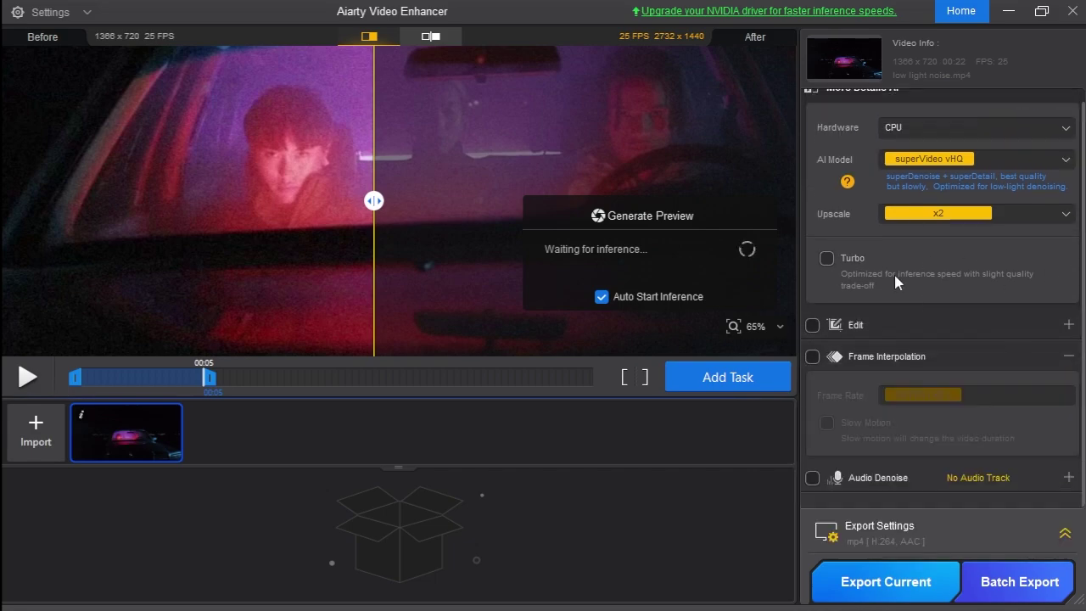
pyautogui.click(826, 257)
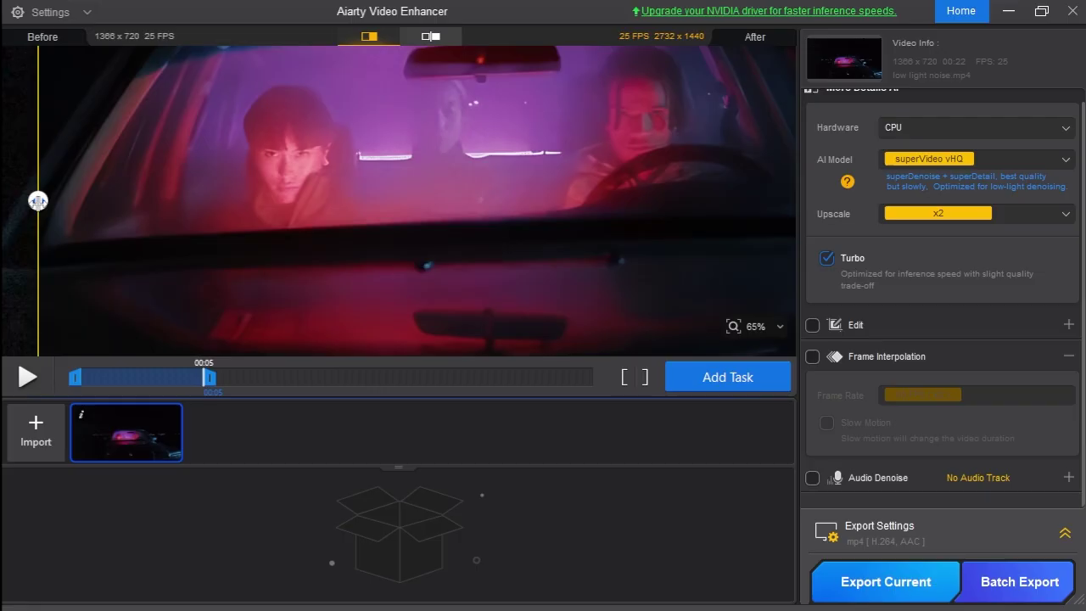
pyautogui.moveTo(363, 191)
pyautogui.mouseDown()
pyautogui.moveTo(41, 226)
pyautogui.moveTo(323, 235)
pyautogui.moveTo(360, 254)
pyautogui.mouseUp()
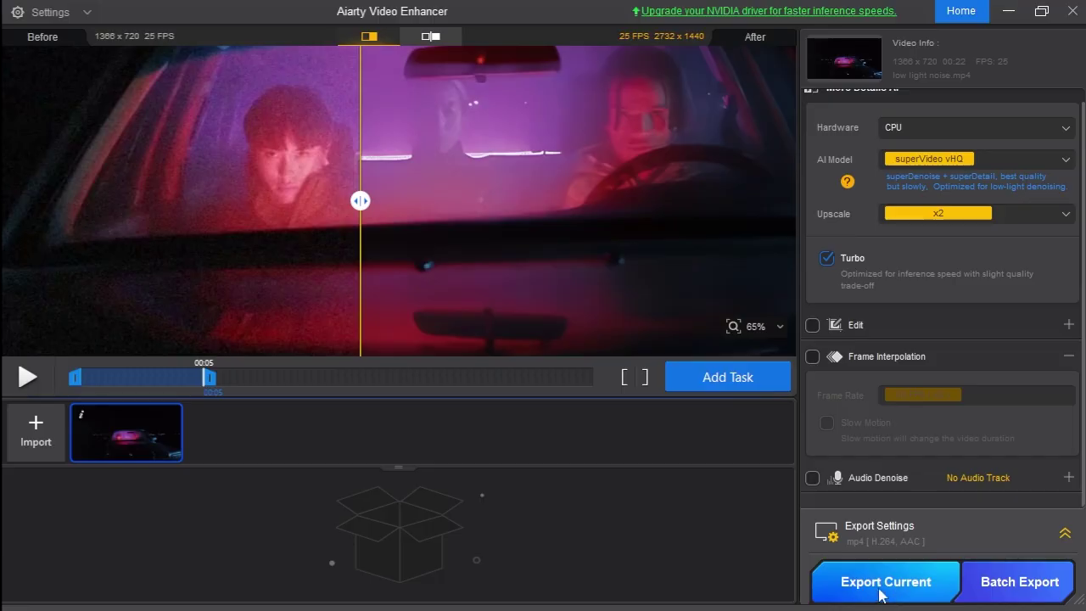
# Export the current 00:00–00:05 car clip at 2732x1440 and wait for it to finish.
pyautogui.click(885, 582)
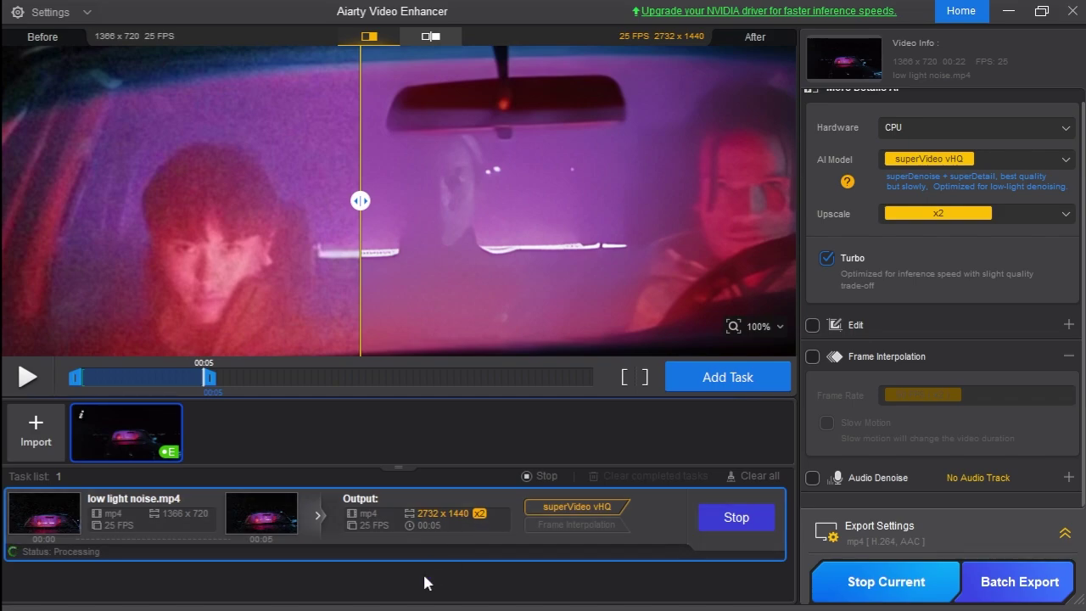
pyautogui.moveTo(509, 471)
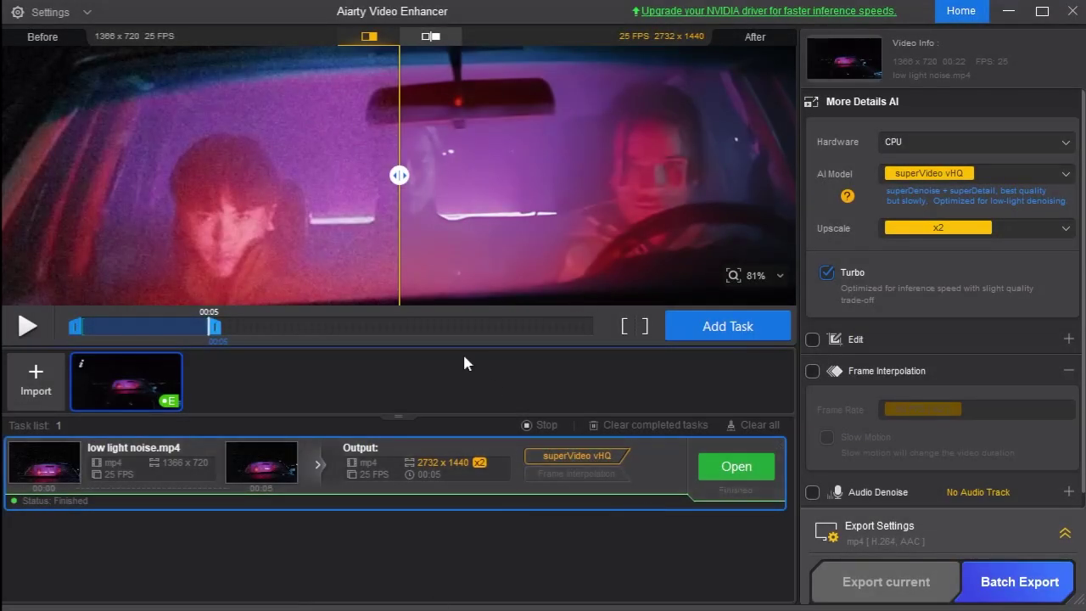
pyautogui.moveTo(557, 473)
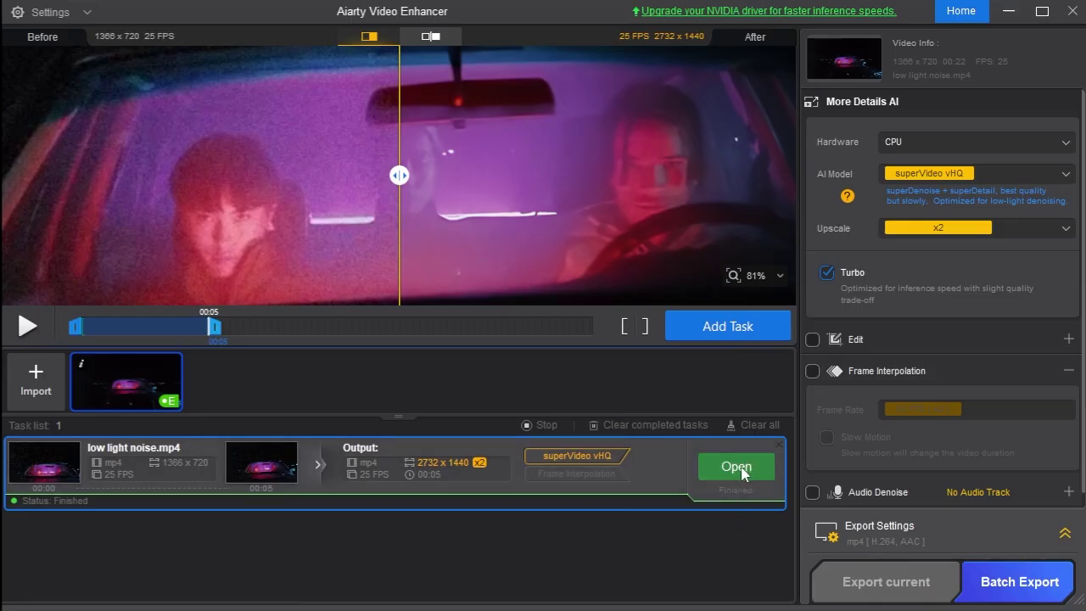
# Open the finished 2732x1440 car clip export to play it back.
pyautogui.click(736, 467)
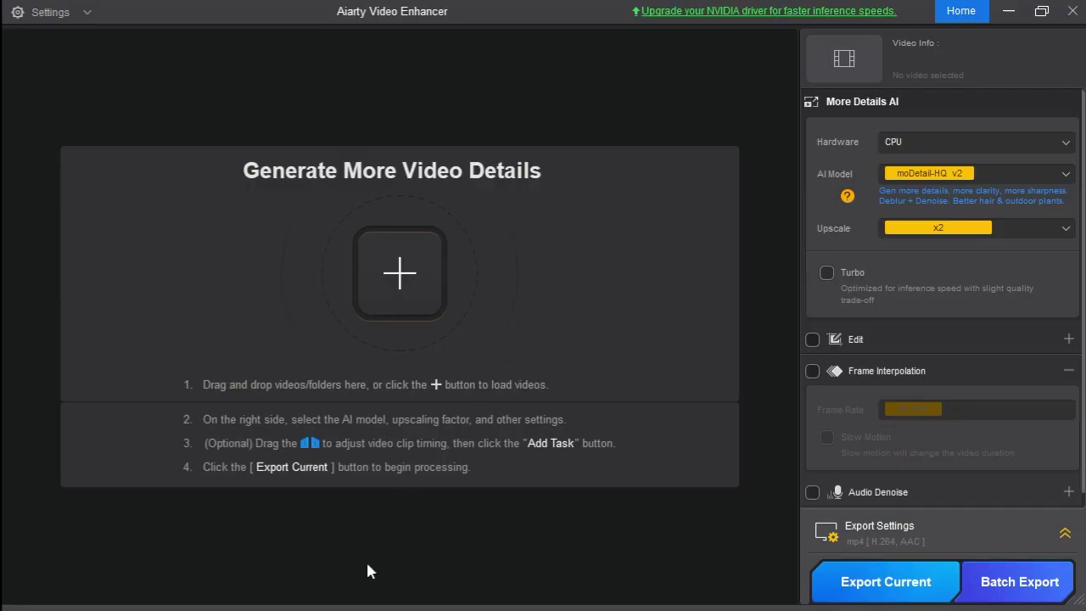
# Preview low light noise 2.mp4 from File Explorer, then drag it into Aiarty Video Enhancer.
pyautogui.hotkey('alt', 'Tab')
pyautogui.hotkey('alt', 'Tab')
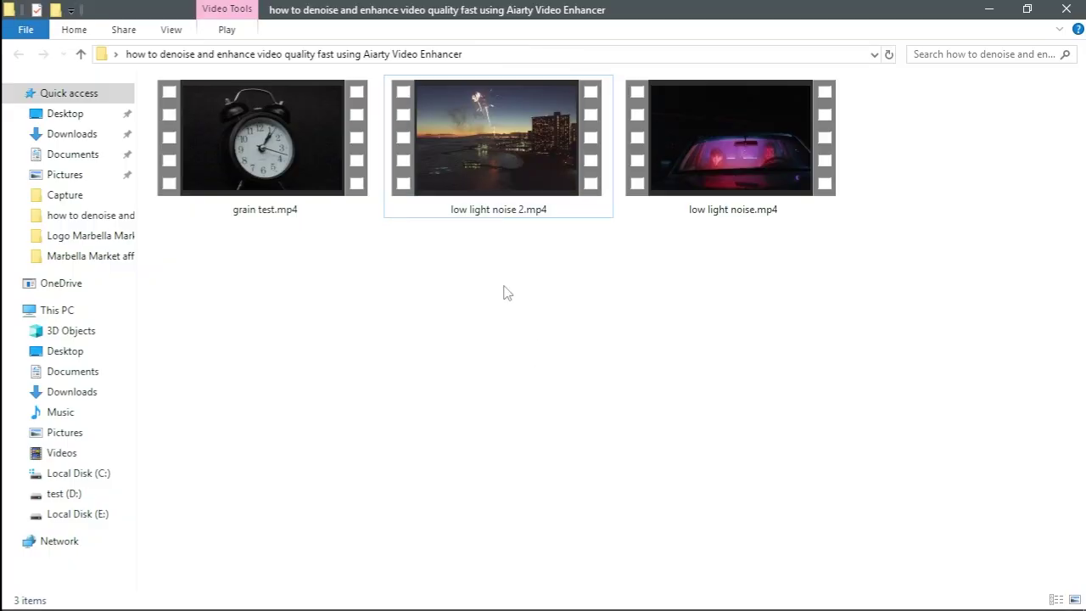
pyautogui.click(488, 168)
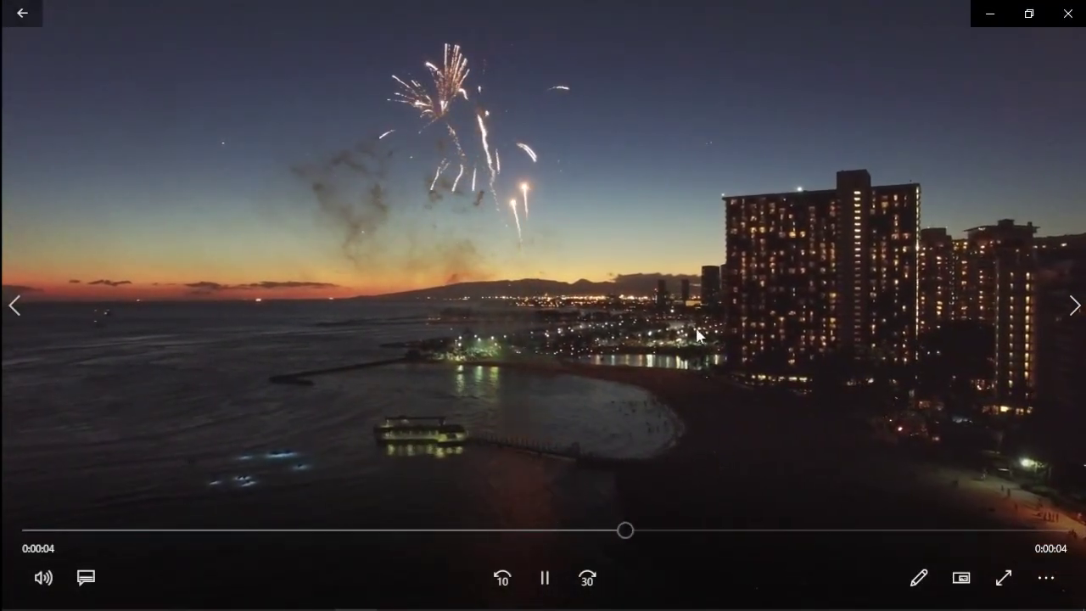
pyautogui.click(1067, 14)
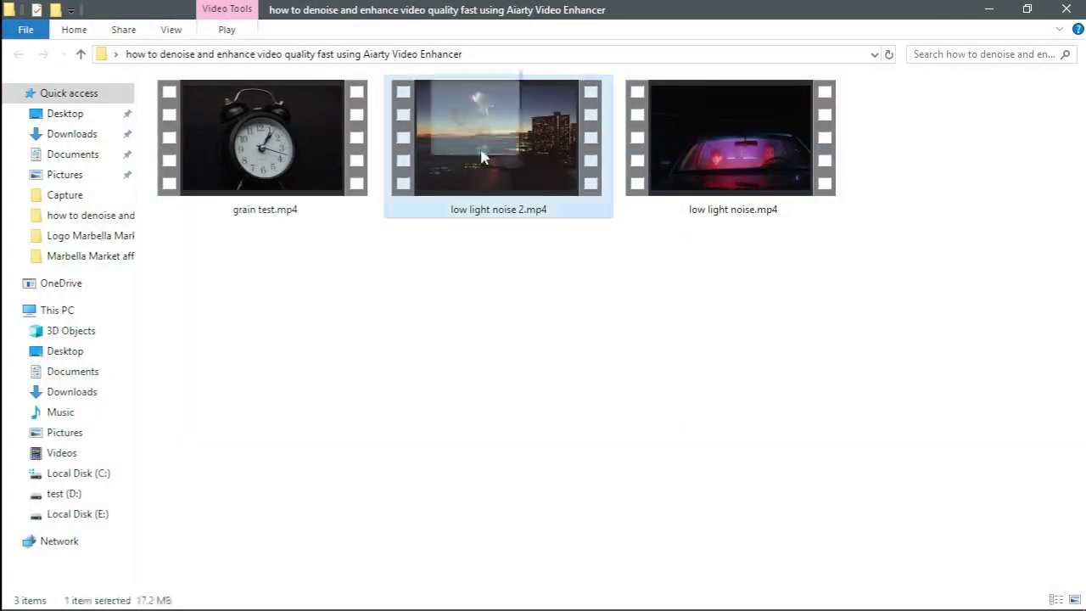
pyautogui.moveTo(484, 145)
pyautogui.mouseDown()
pyautogui.moveTo(353, 598)
pyautogui.moveTo(407, 289)
pyautogui.mouseUp()
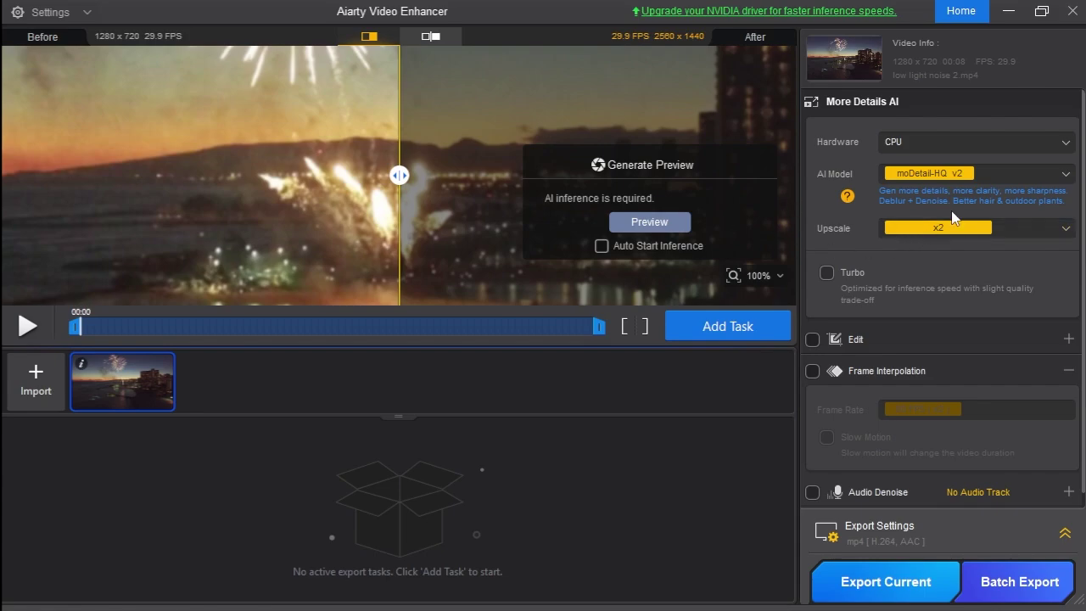
# Keep moDetail-HQ v2 as the model and set Upscale to x1 for 1280x720 output.
pyautogui.click(965, 180)
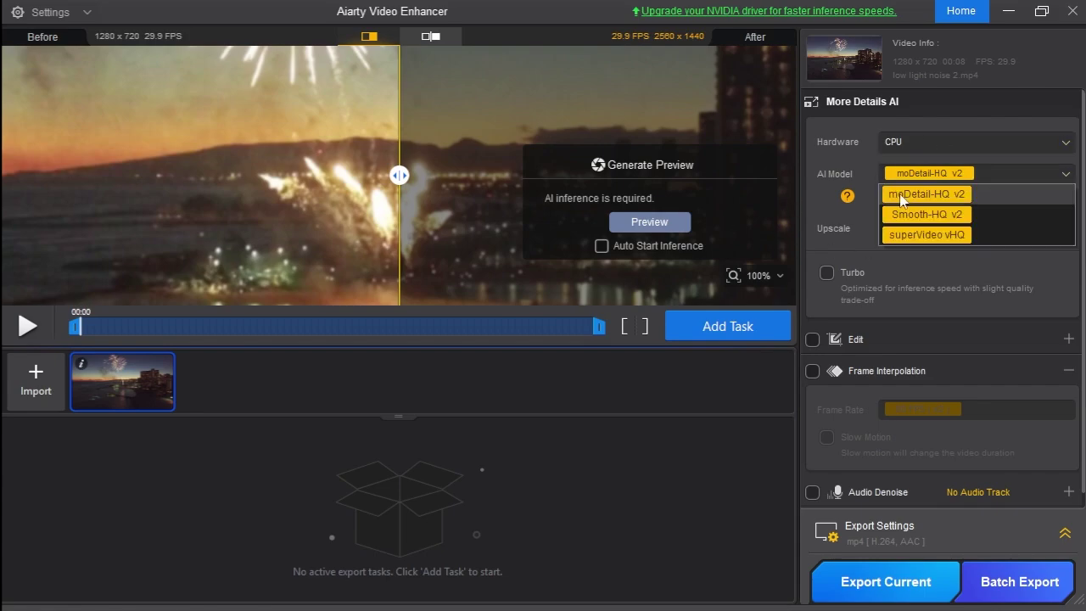
pyautogui.click(907, 201)
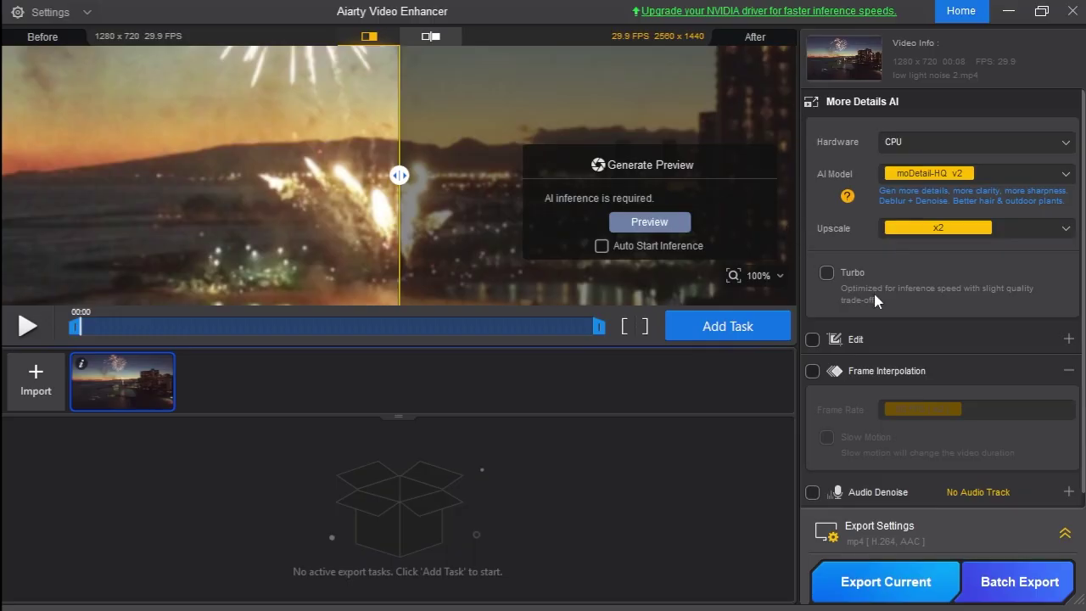
pyautogui.click(964, 229)
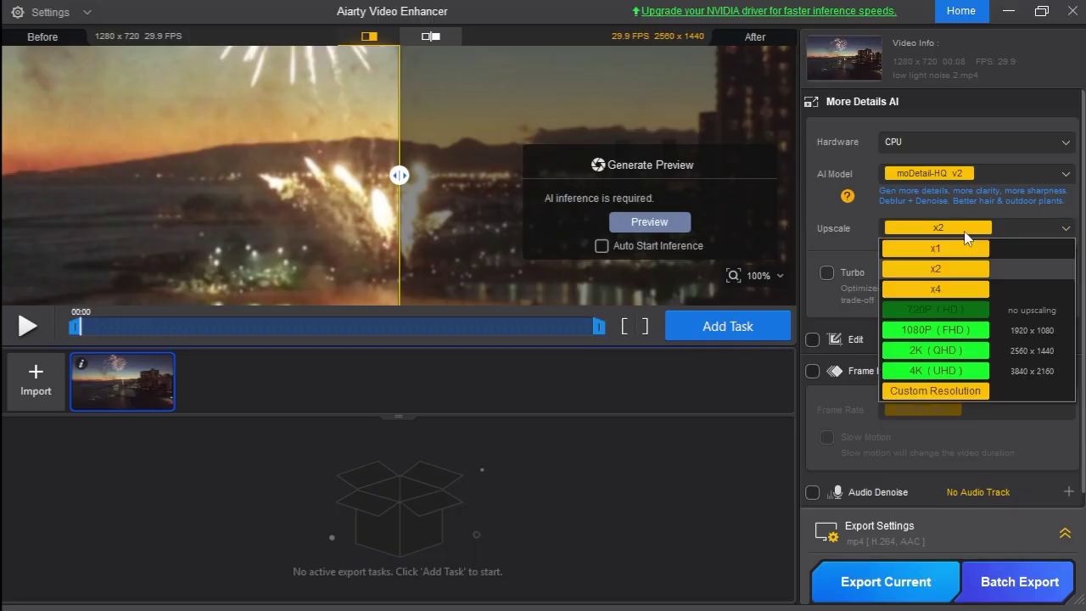
pyautogui.click(937, 248)
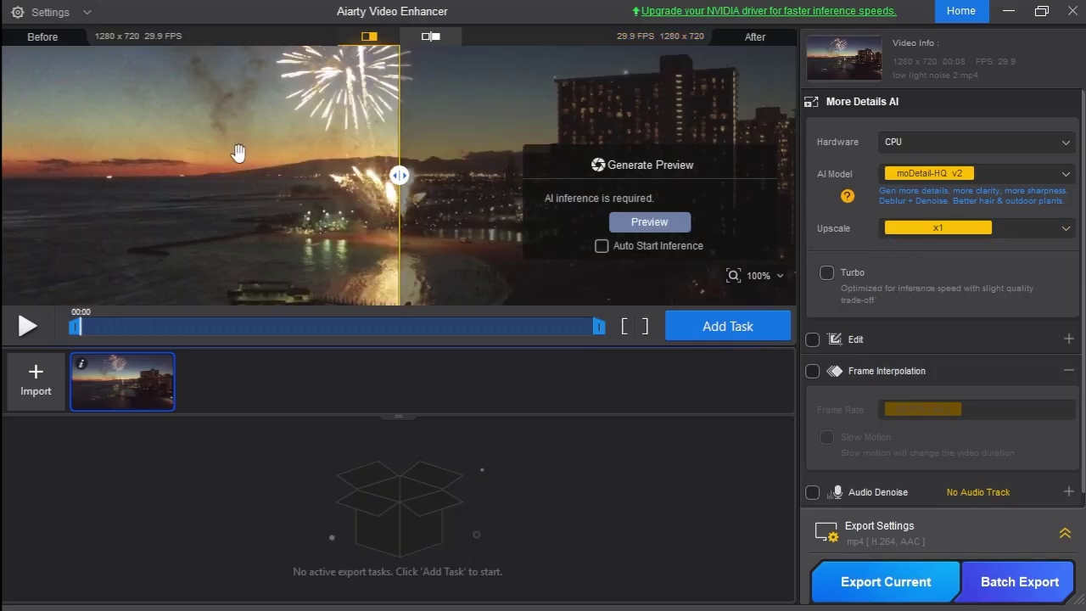
pyautogui.scroll(2, 280, 161)
pyautogui.scroll(3, 390, 225)
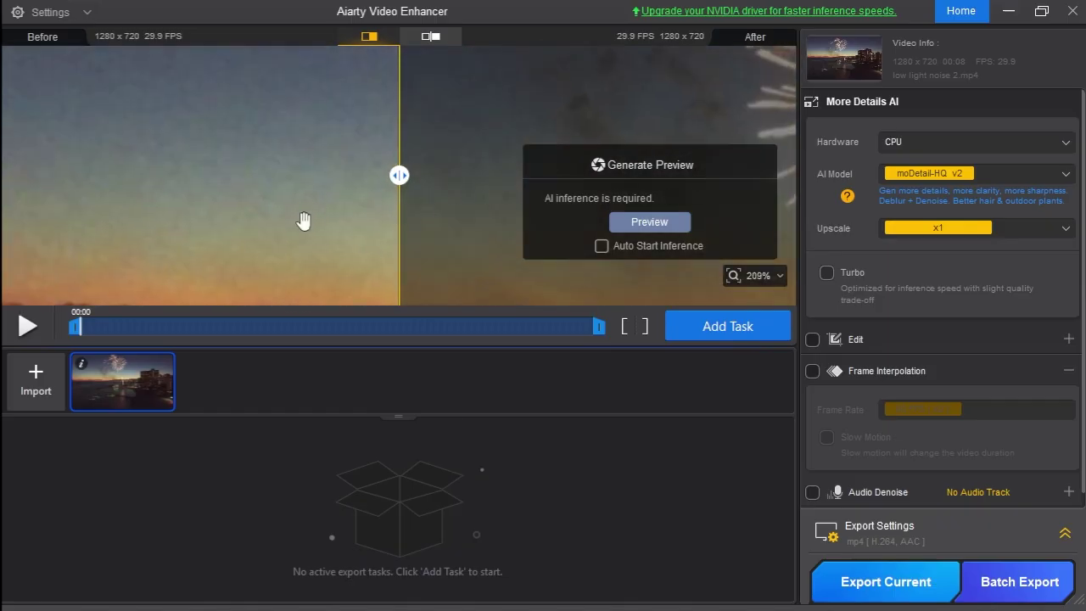
pyautogui.scroll(-2, 303, 221)
pyautogui.scroll(-2, 313, 162)
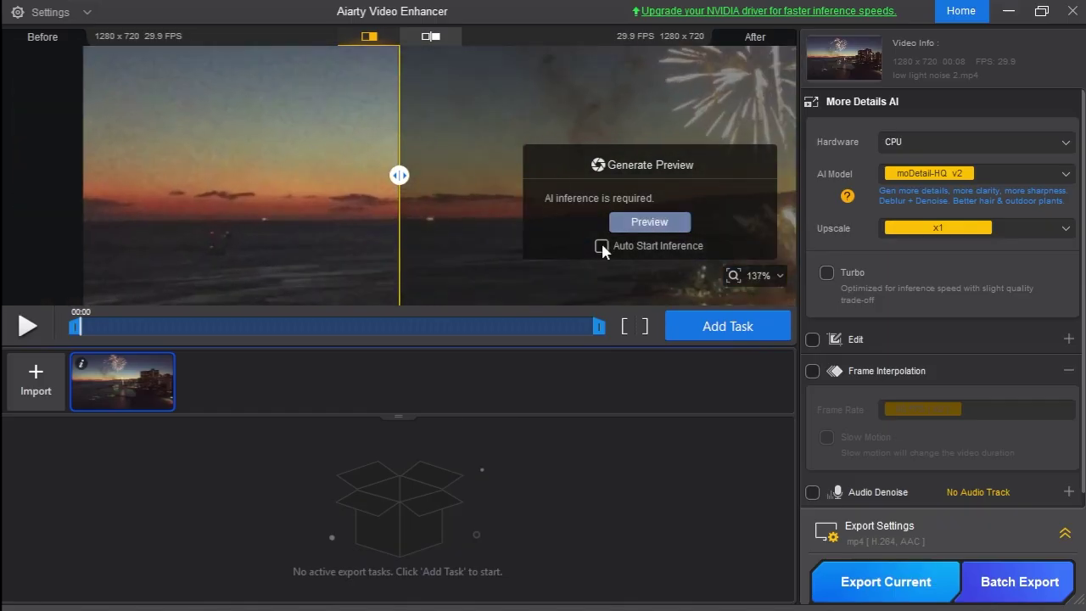
# Render the moDetail-HQ v2 preview and compare original versus enhanced across the sunset sky and horizon.
pyautogui.click(647, 222)
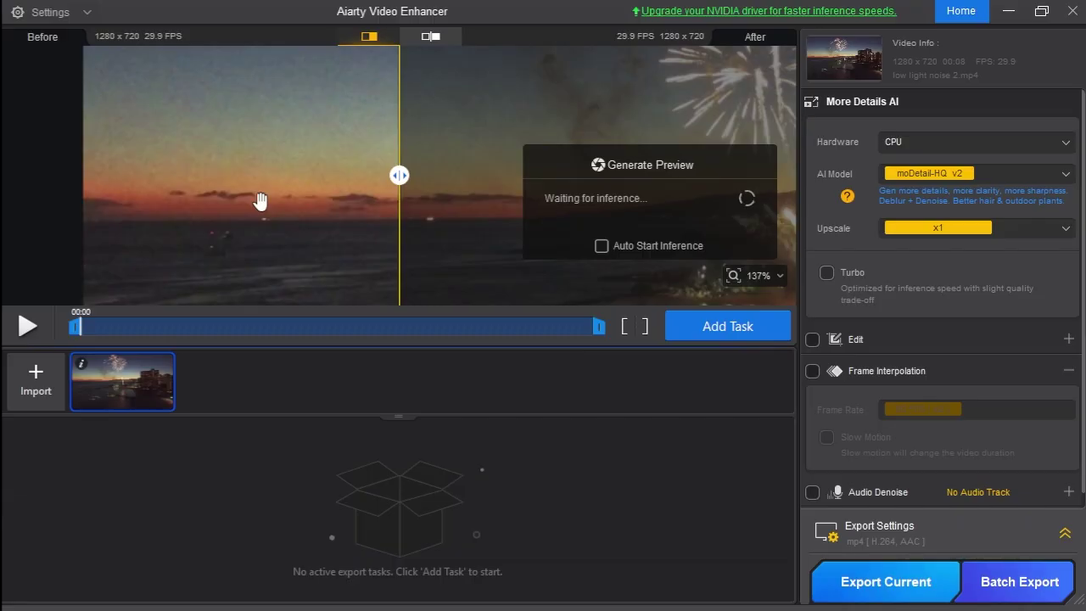
pyautogui.scroll(1, 359, 165)
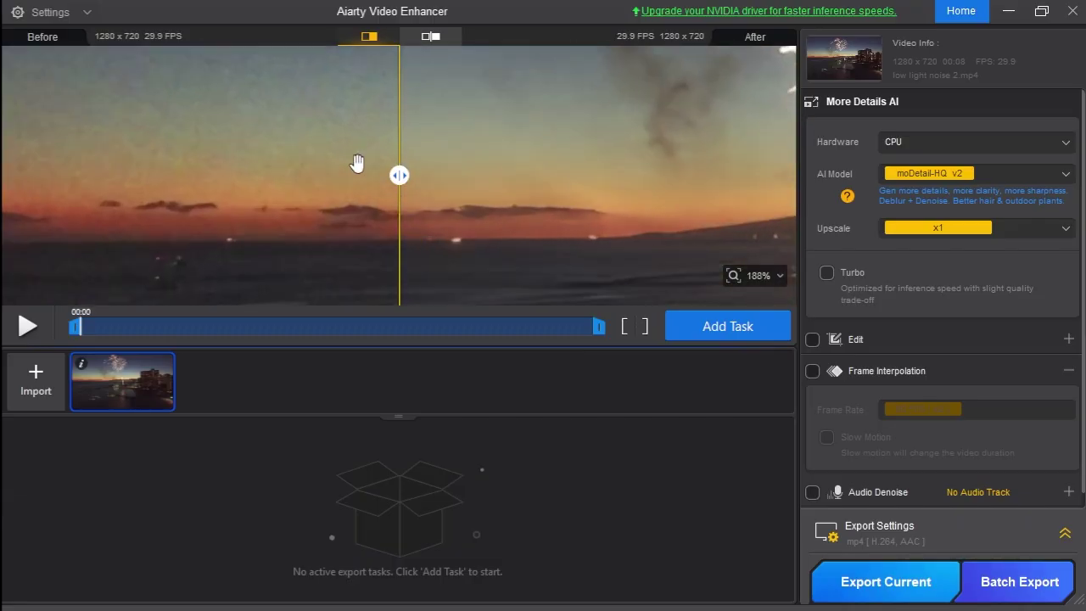
pyautogui.scroll(1, 356, 164)
pyautogui.moveTo(402, 175)
pyautogui.mouseDown()
pyautogui.moveTo(262, 186)
pyautogui.moveTo(70, 175)
pyautogui.moveTo(654, 218)
pyautogui.moveTo(734, 202)
pyautogui.moveTo(106, 204)
pyautogui.mouseUp()
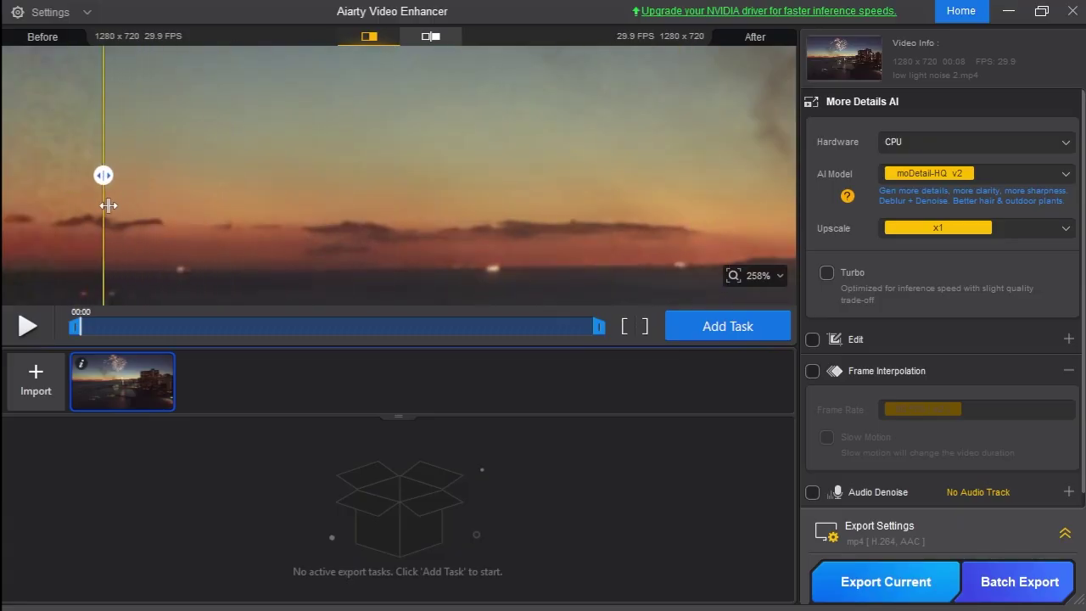
pyautogui.moveTo(146, 147)
pyautogui.mouseDown()
pyautogui.moveTo(317, 189)
pyautogui.moveTo(223, 170)
pyautogui.mouseUp()
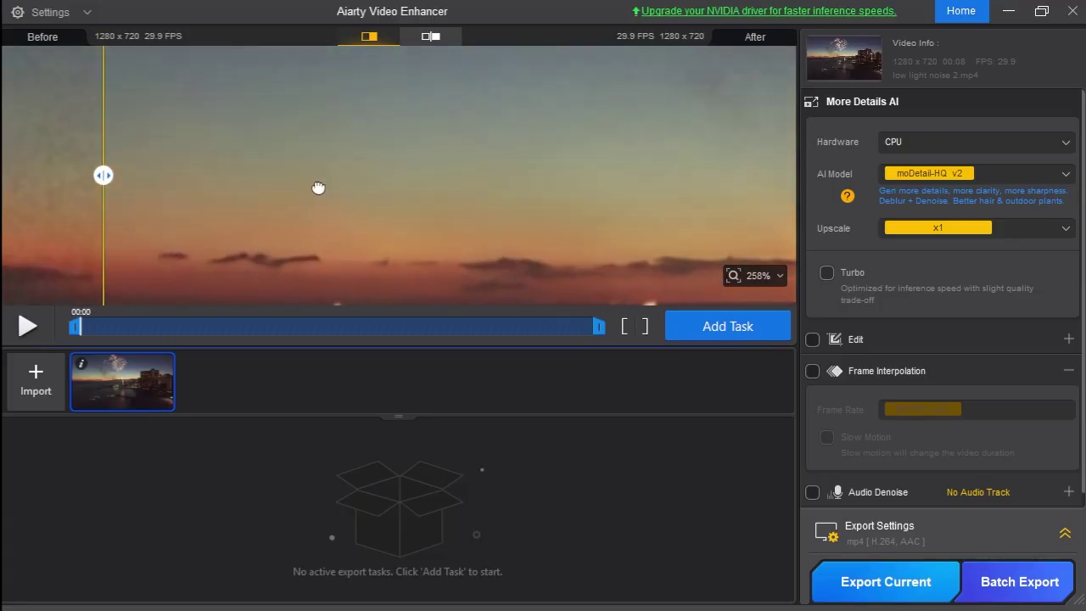
pyautogui.moveTo(104, 175)
pyautogui.mouseDown()
pyautogui.moveTo(649, 170)
pyautogui.moveTo(720, 138)
pyautogui.moveTo(444, 174)
pyautogui.moveTo(146, 175)
pyautogui.moveTo(715, 192)
pyautogui.moveTo(501, 212)
pyautogui.moveTo(217, 175)
pyautogui.mouseUp()
# Compare the before/after split across the fireworks and the skyline buildings.
pyautogui.scroll(-3, 484, 172)
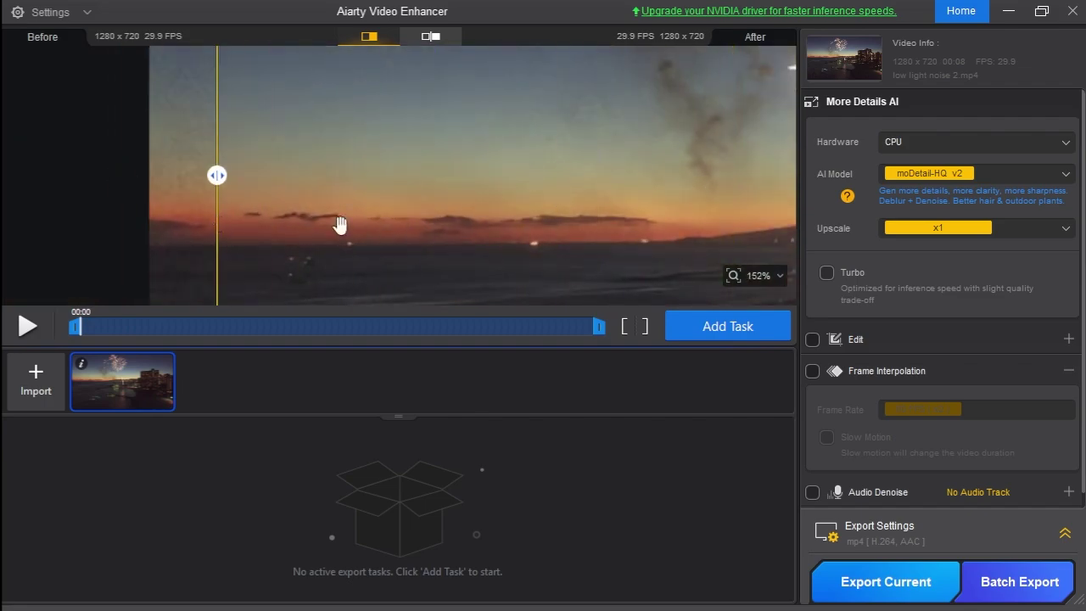
pyautogui.scroll(-2, 427, 206)
pyautogui.moveTo(502, 176); pyautogui.dragTo(461, 184)
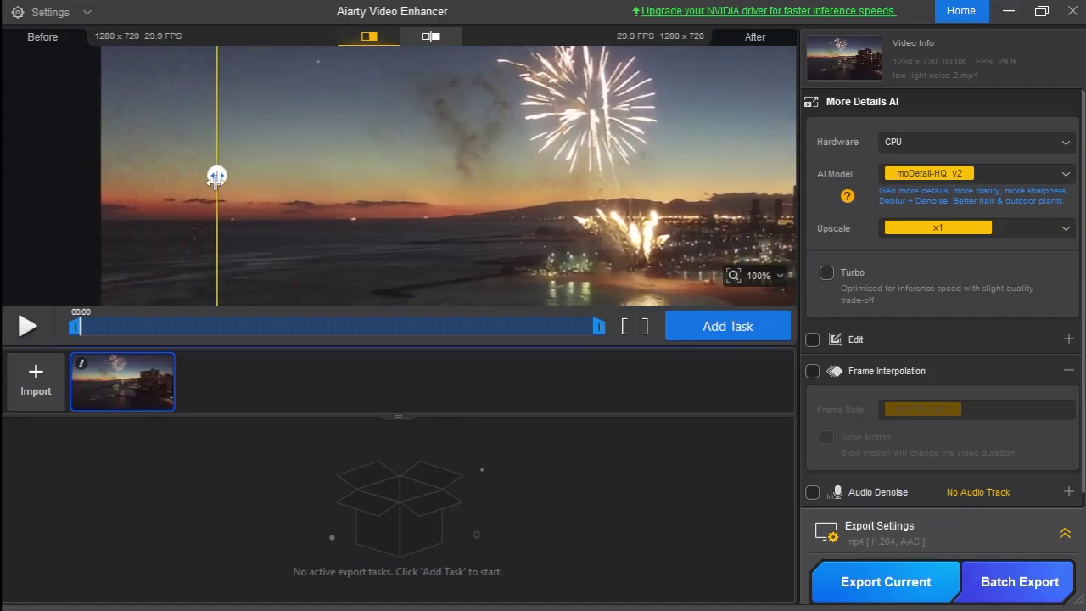
pyautogui.moveTo(217, 175)
pyautogui.mouseDown()
pyautogui.moveTo(518, 168)
pyautogui.moveTo(274, 175)
pyautogui.moveTo(298, 175)
pyautogui.mouseUp()
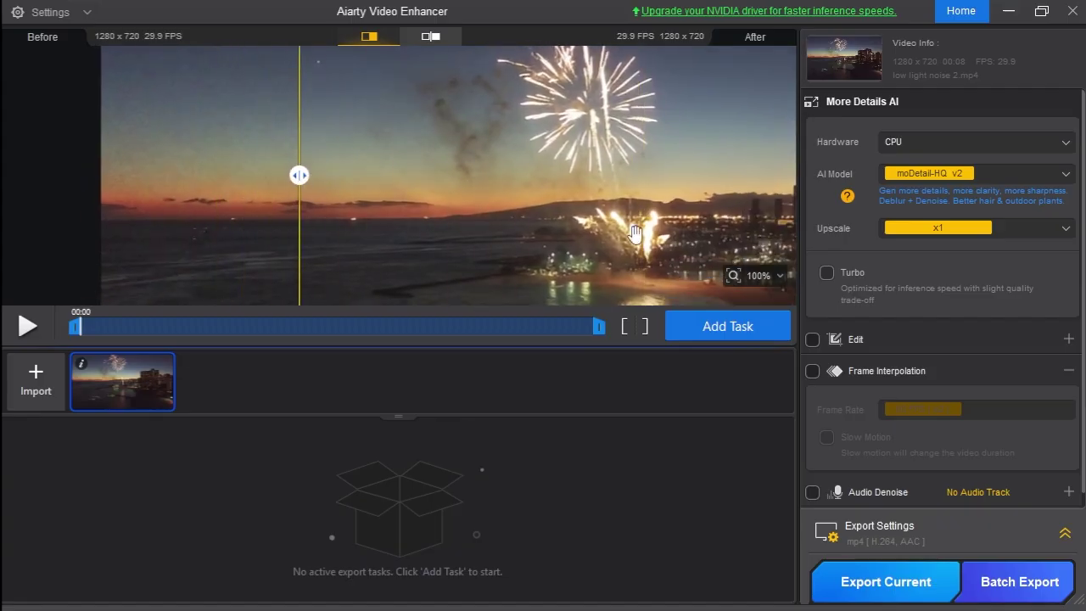
pyautogui.scroll(-2, 297, 175)
pyautogui.moveTo(526, 208); pyautogui.dragTo(516, 182)
pyautogui.scroll(-1, 509, 186)
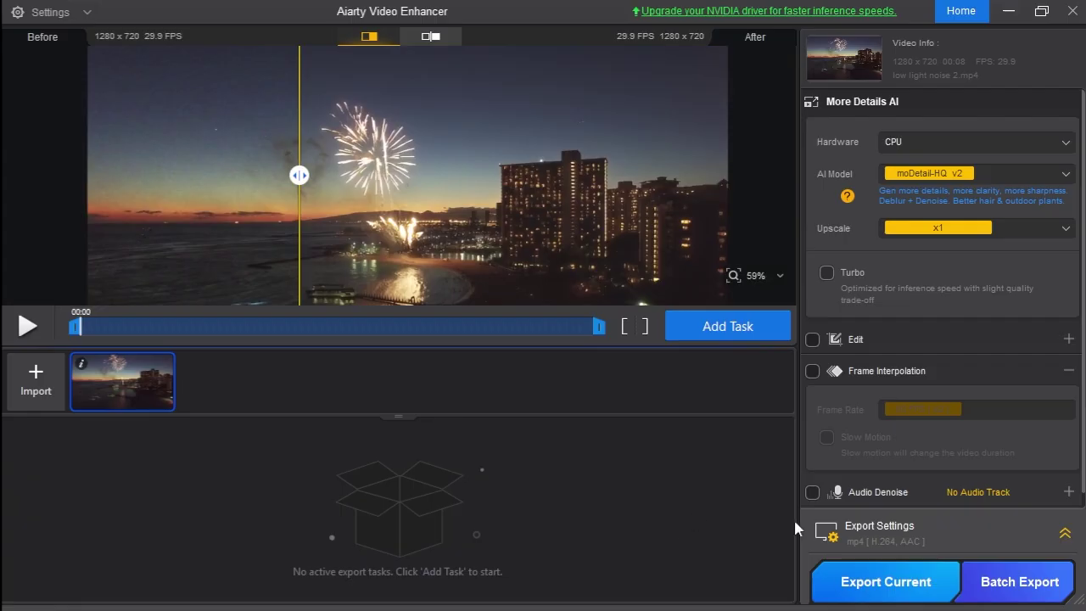
# With Turbo on, export the fireworks clip at 1280x720 and open the finished video.
pyautogui.click(824, 271)
pyautogui.click(866, 582)
pyautogui.click(1064, 533)
pyautogui.click(868, 585)
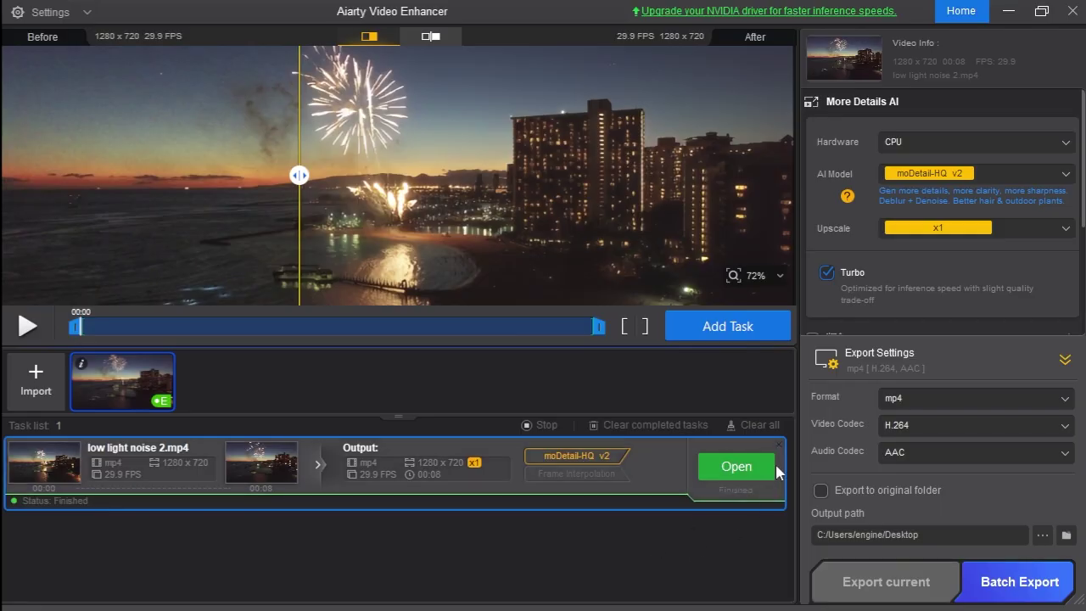
pyautogui.click(741, 472)
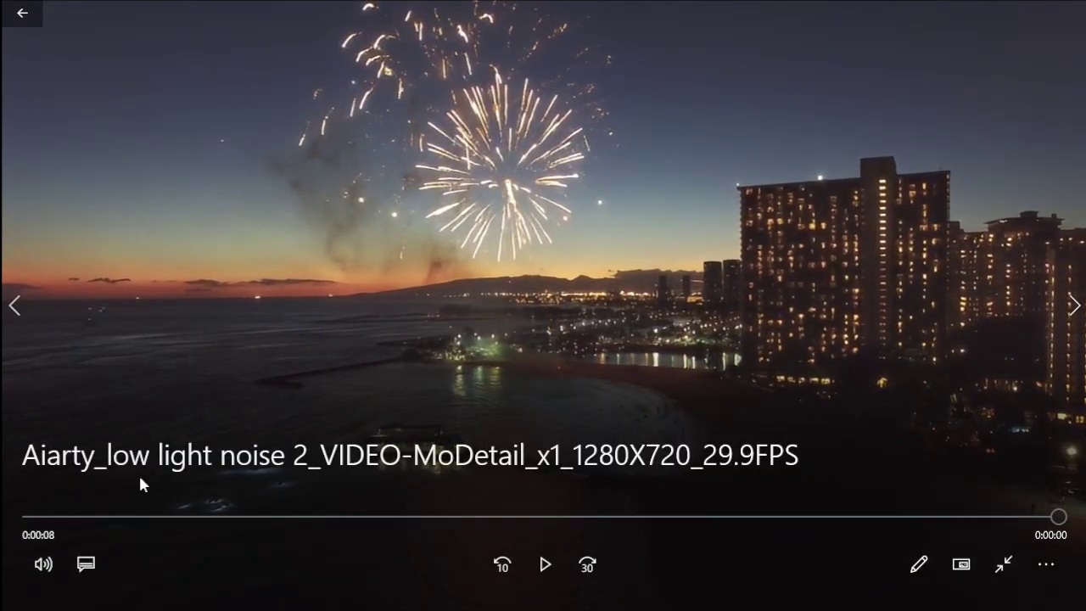
# Replay the 1280X720 MoDetail fireworks export from the beginning in Movies & TV.
pyautogui.click(545, 564)
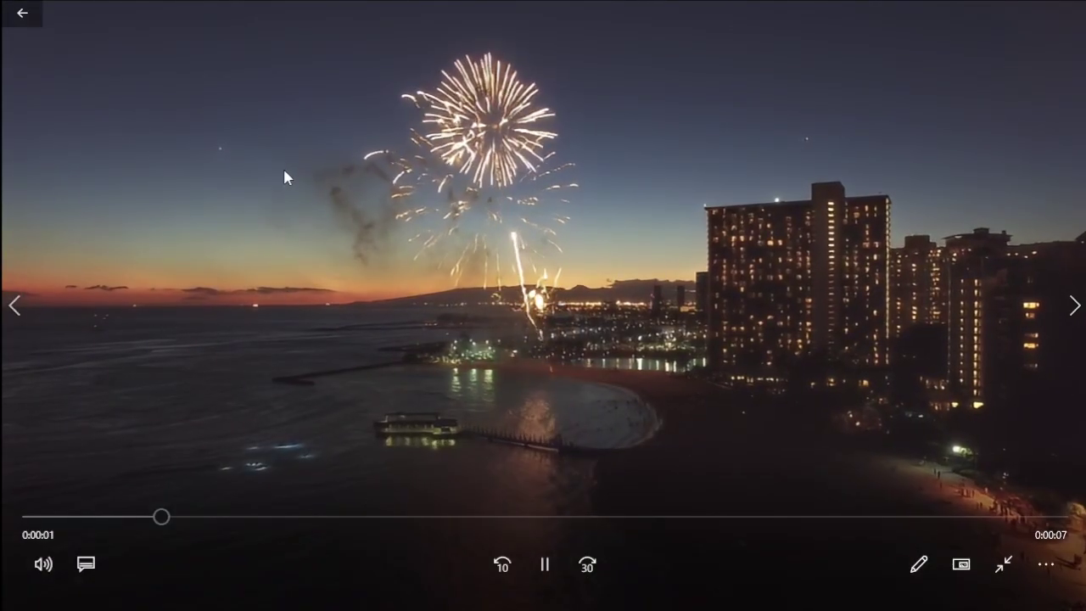